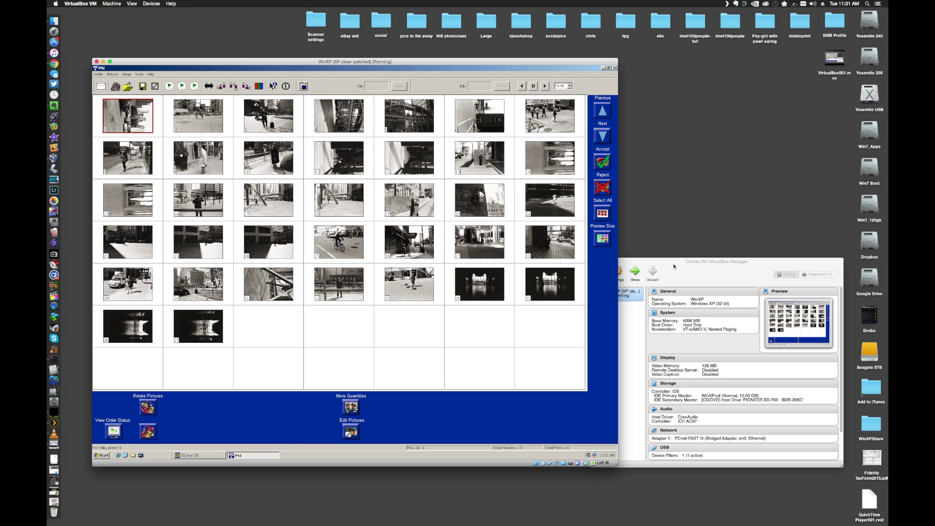
# Bring the Windows XP machine forward and rotate frames 1 and 4 90° left to portrait.
pyautogui.click(673, 266)
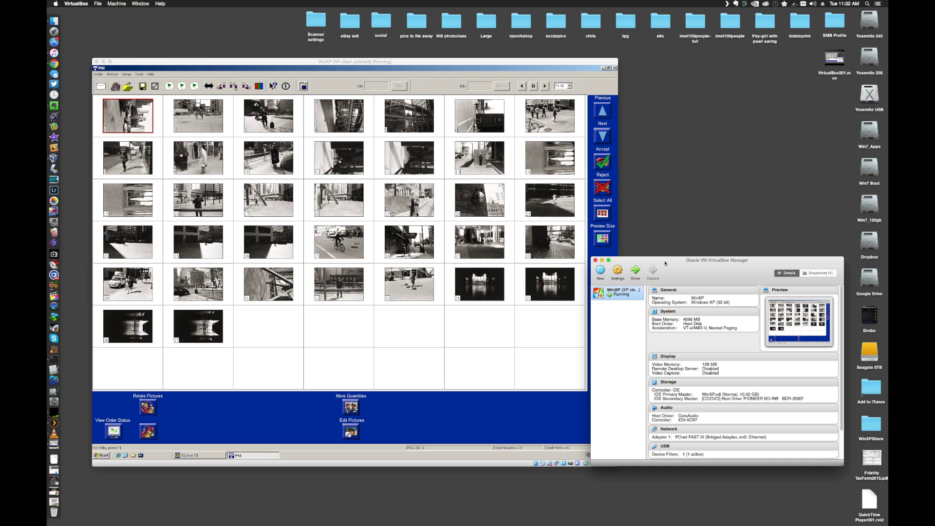
pyautogui.click(537, 61)
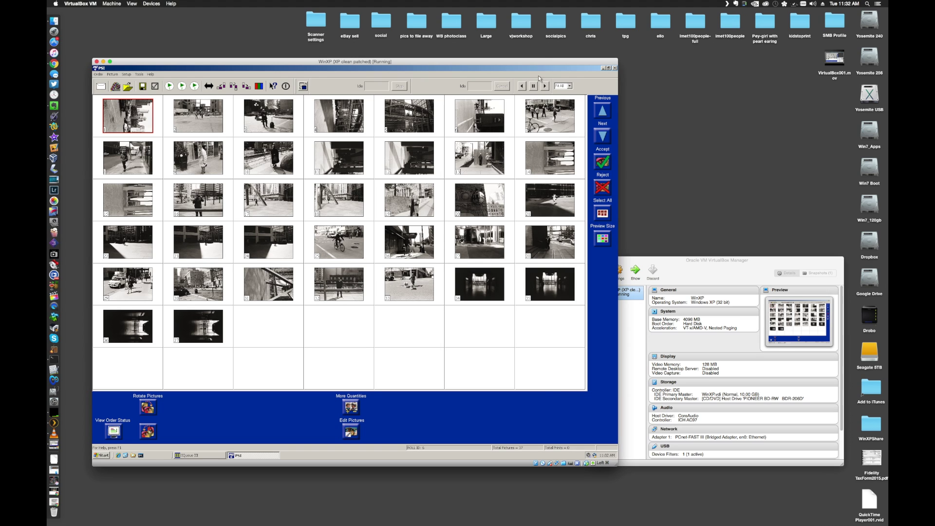
pyautogui.rightClick(141, 120)
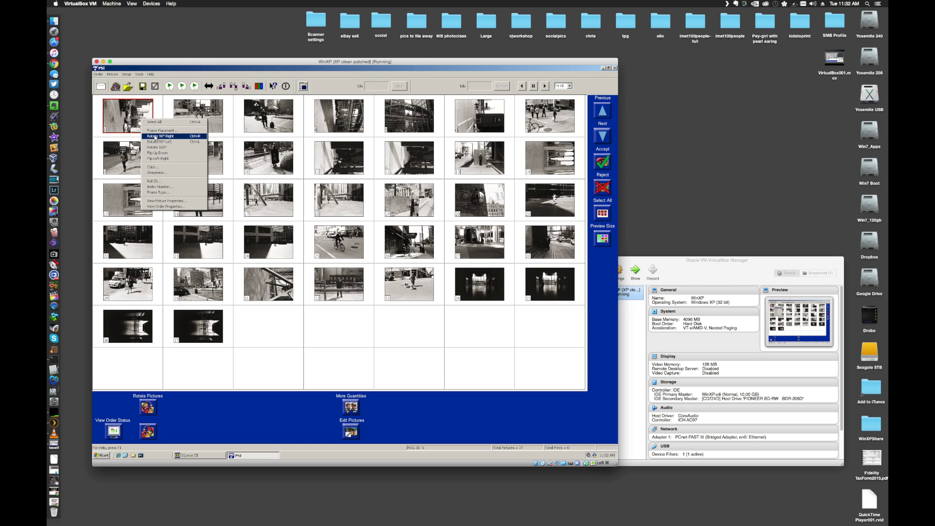
pyautogui.click(155, 136)
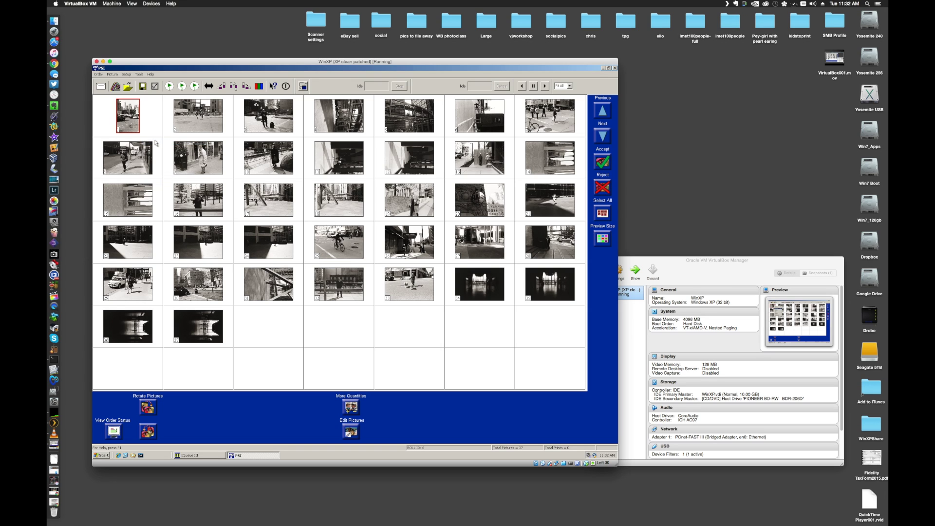
pyautogui.rightClick(339, 120)
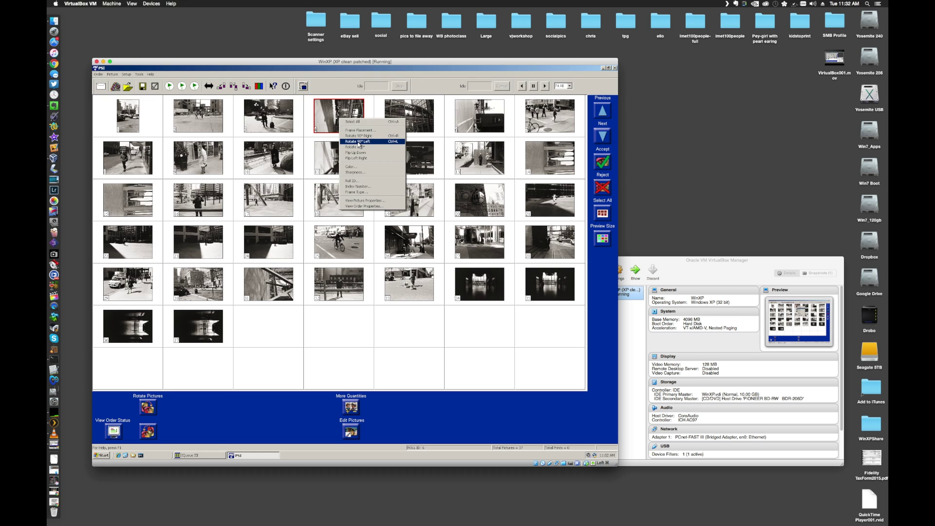
pyautogui.click(357, 141)
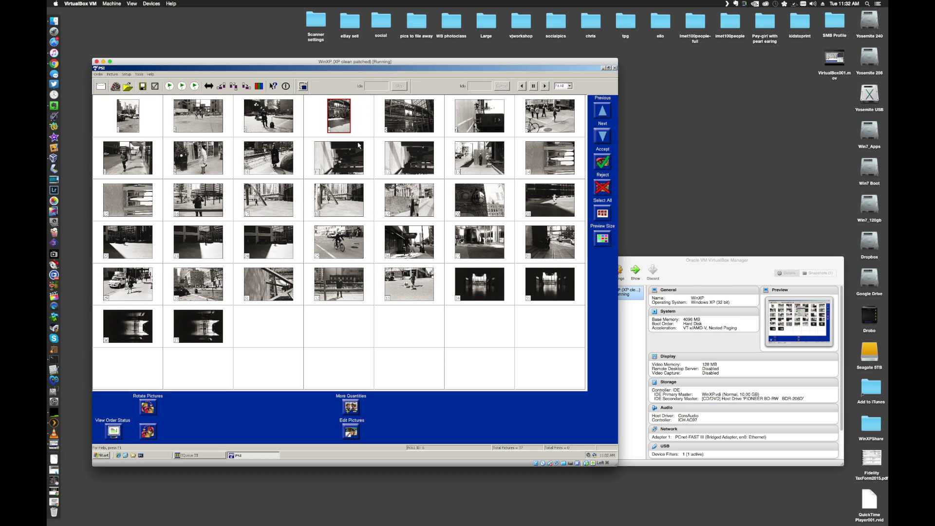
# Rotate frames 6 and 14 together 90° left into portrait.
pyautogui.click(492, 124)
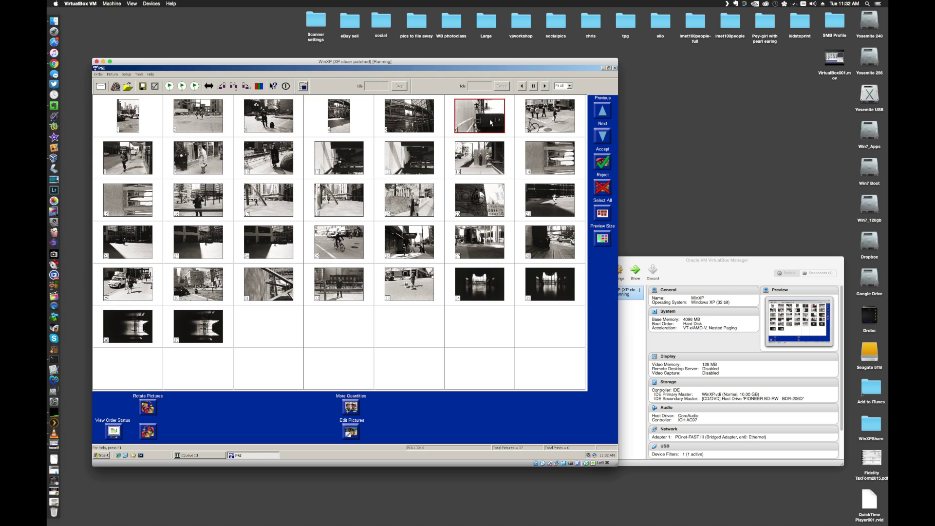
pyautogui.rightClick(542, 151)
pyautogui.hotkey('ctrl', 'r')
pyautogui.click(491, 126)
pyautogui.keyDown('ctrl'); pyautogui.click(534, 154); pyautogui.keyUp('ctrl')
pyautogui.rightClick(534, 154)
pyautogui.click(555, 178)
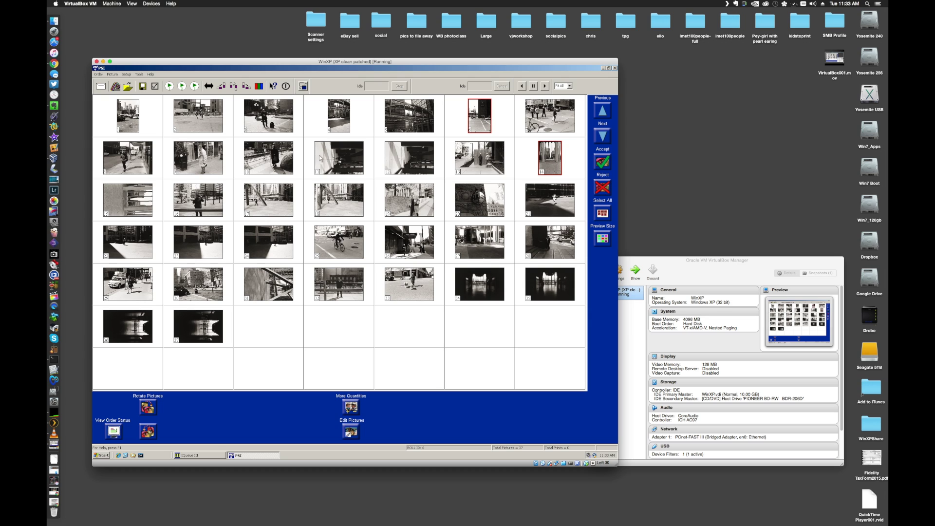
# Rotate frames 11 and 12 together, then frame 15, 90° left to portrait.
pyautogui.click(344, 160)
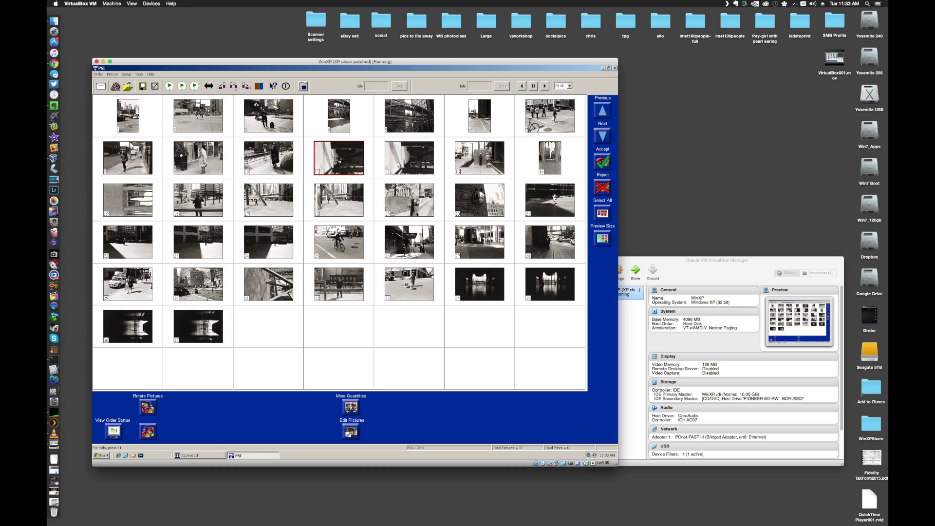
pyautogui.keyDown('ctrl'); pyautogui.click(413, 166); pyautogui.keyUp('ctrl')
pyautogui.rightClick(413, 166)
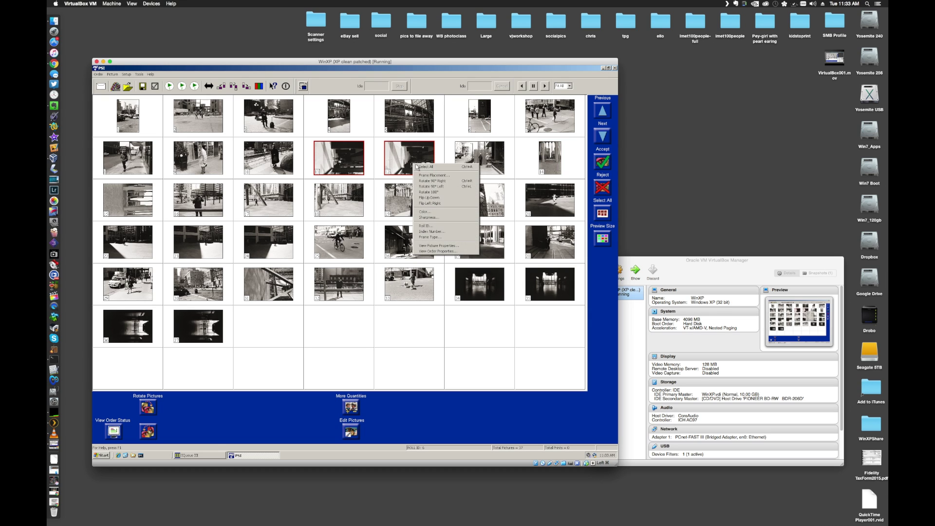
pyautogui.click(428, 186)
pyautogui.click(137, 213)
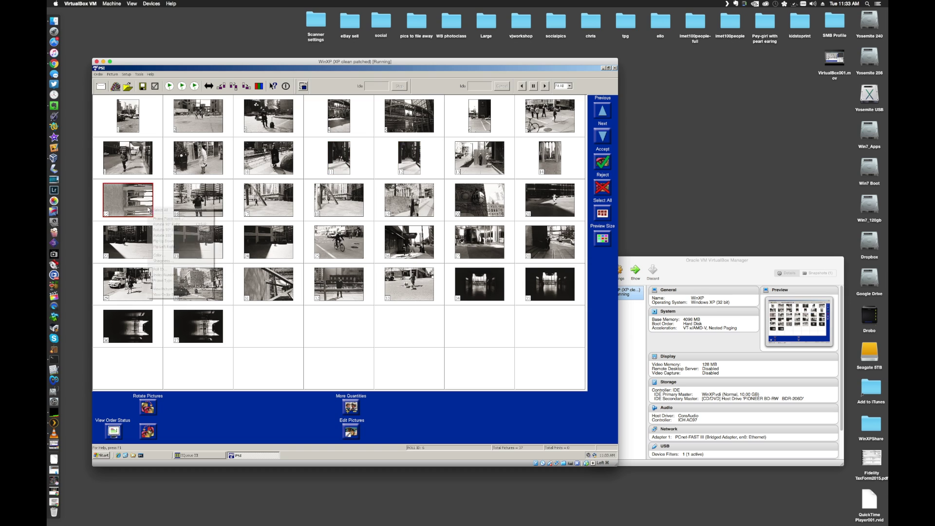
pyautogui.rightClick(148, 207)
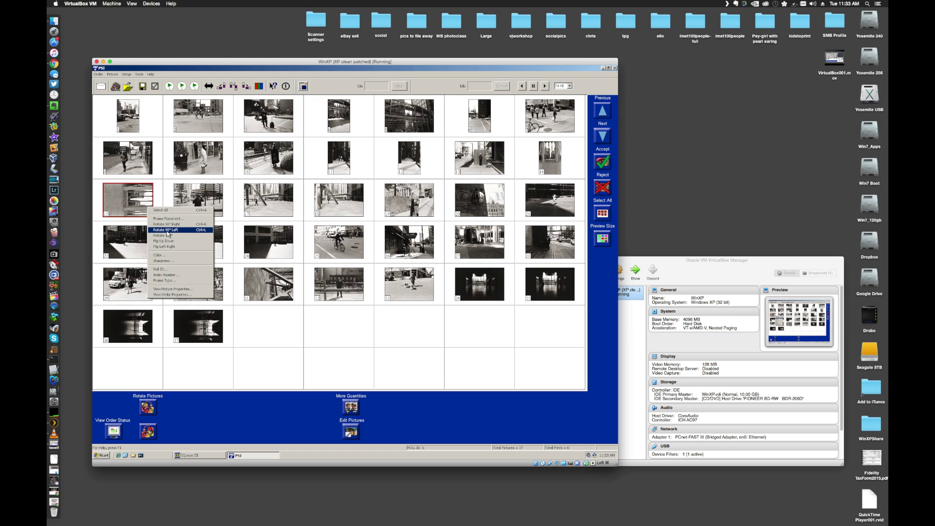
pyautogui.click(167, 230)
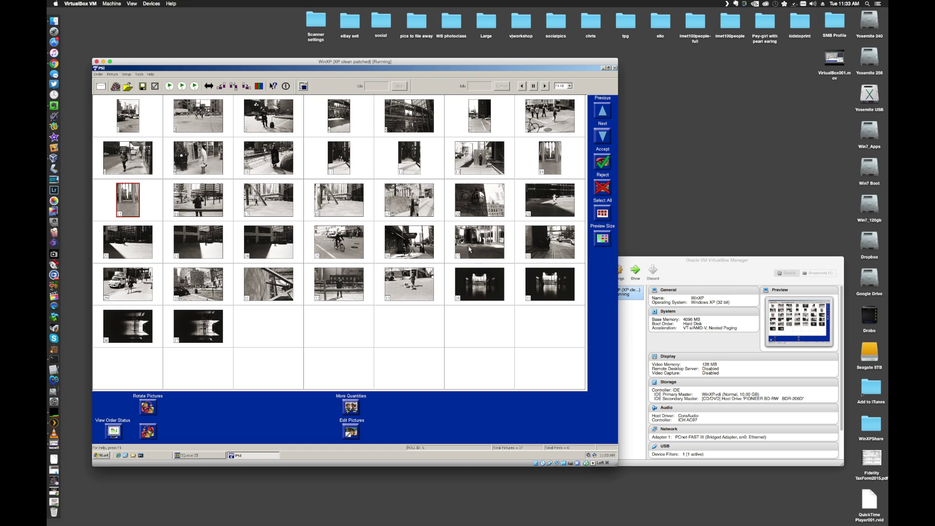
# Rotate frame 31, then frames 36 and 37 together, 90° left to portrait.
pyautogui.click(263, 285)
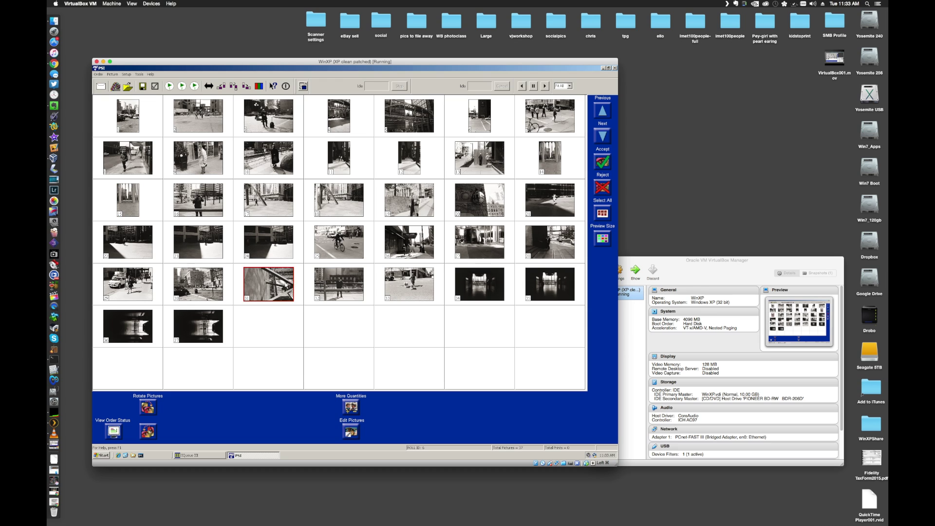
pyautogui.rightClick(284, 281)
pyautogui.click(303, 307)
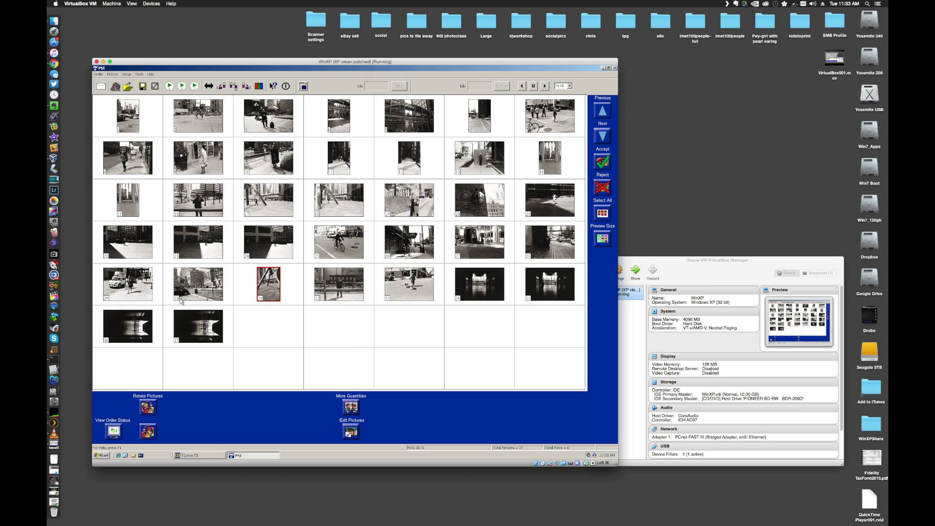
pyautogui.click(150, 328)
pyautogui.keyDown('ctrl'); pyautogui.click(192, 327); pyautogui.keyUp('ctrl')
pyautogui.rightClick(190, 326)
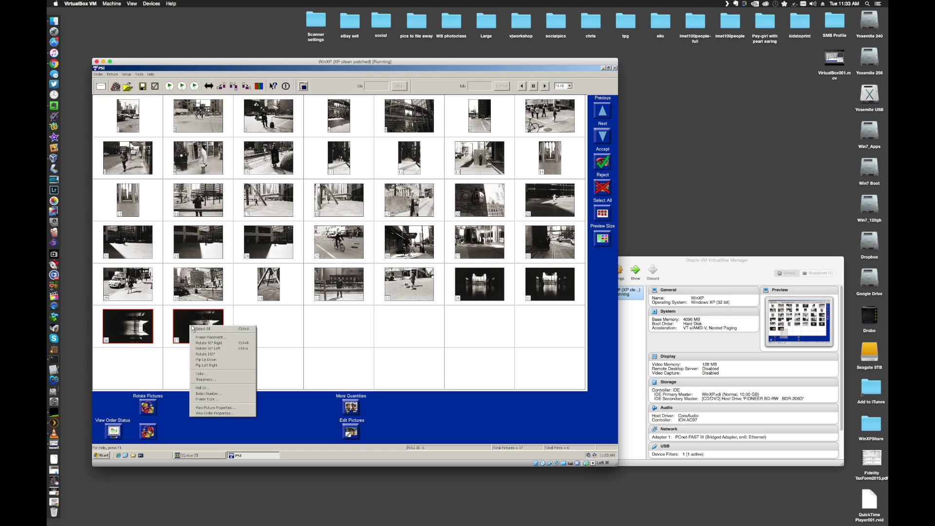
pyautogui.click(209, 348)
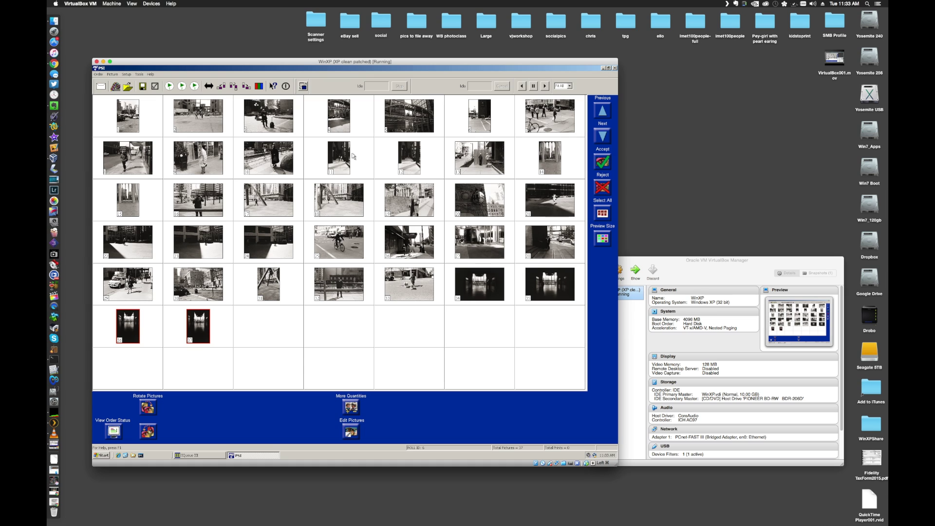
pyautogui.click(463, 204)
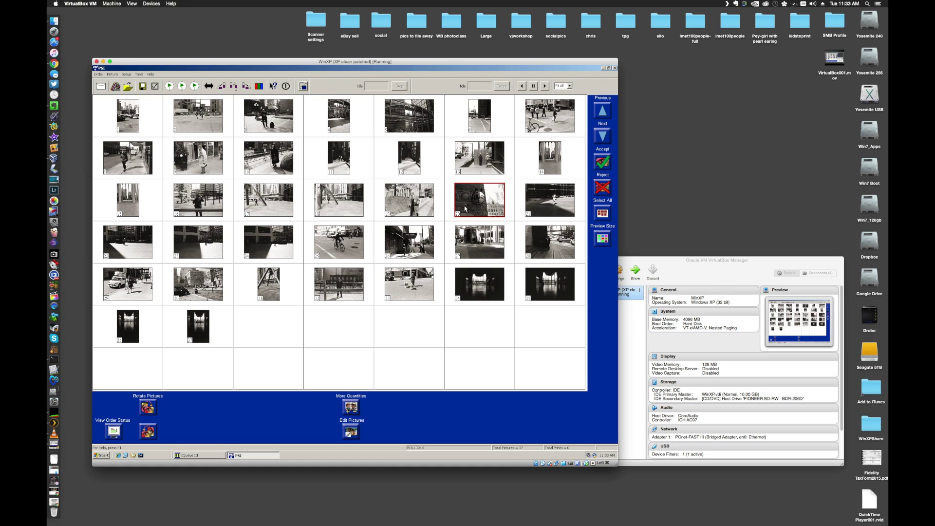
pyautogui.doubleClick(465, 209)
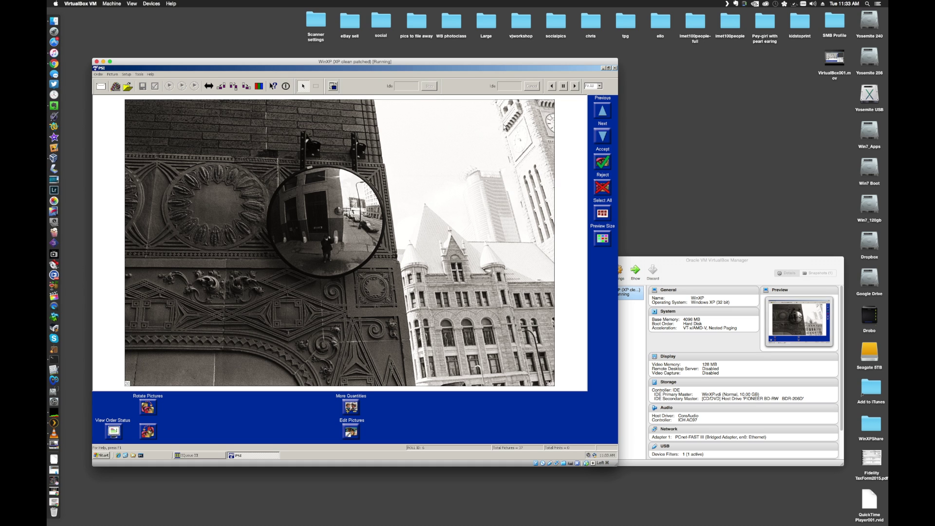
pyautogui.doubleClick(569, 135)
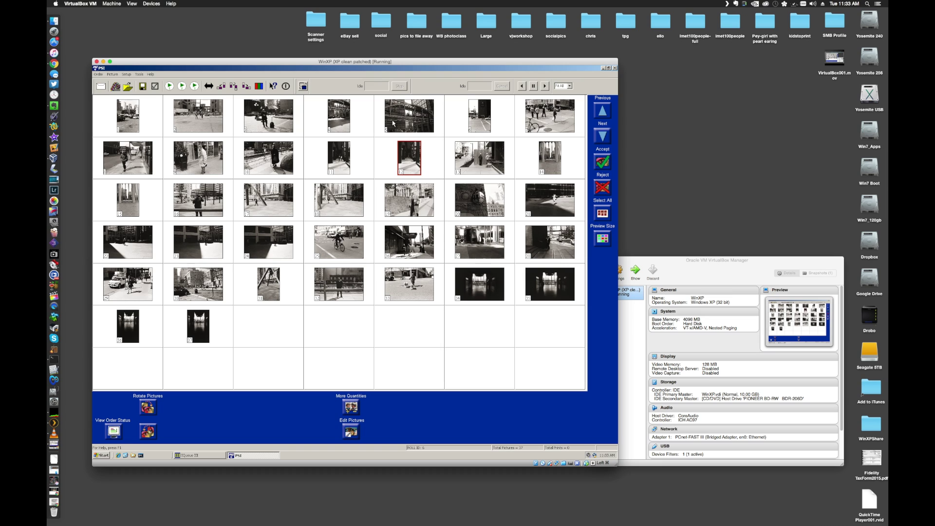
pyautogui.click(150, 114)
# Select all 37 photos and set the save folder to WinXPShare on 'vboxsvr' (Z:).
pyautogui.click(603, 213)
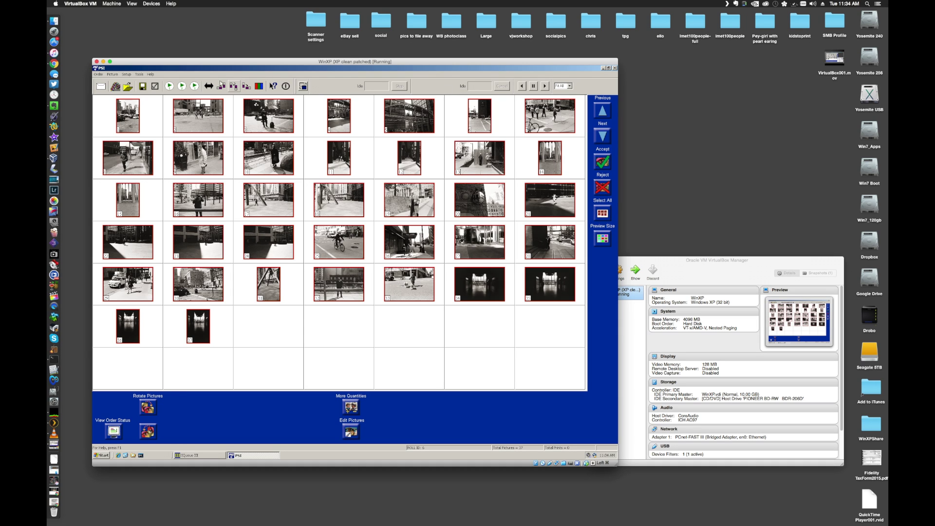
pyautogui.click(154, 87)
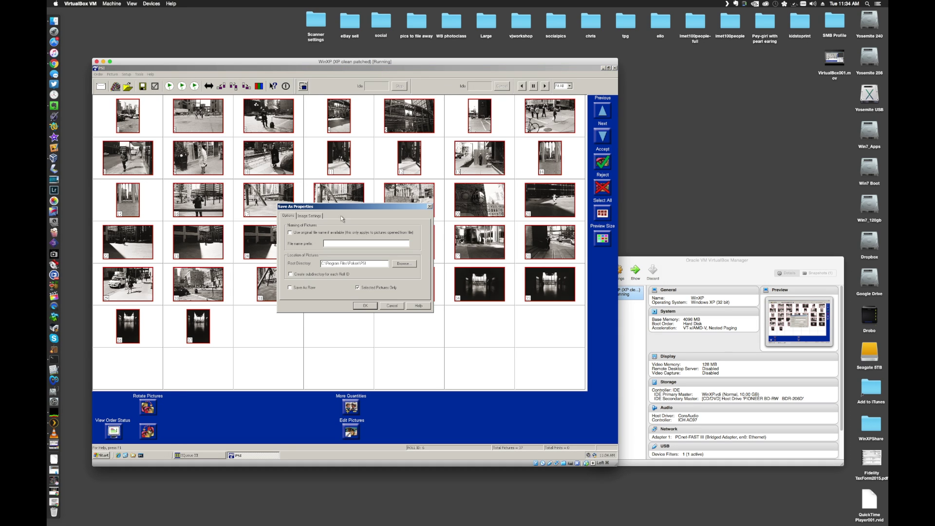
pyautogui.click(404, 263)
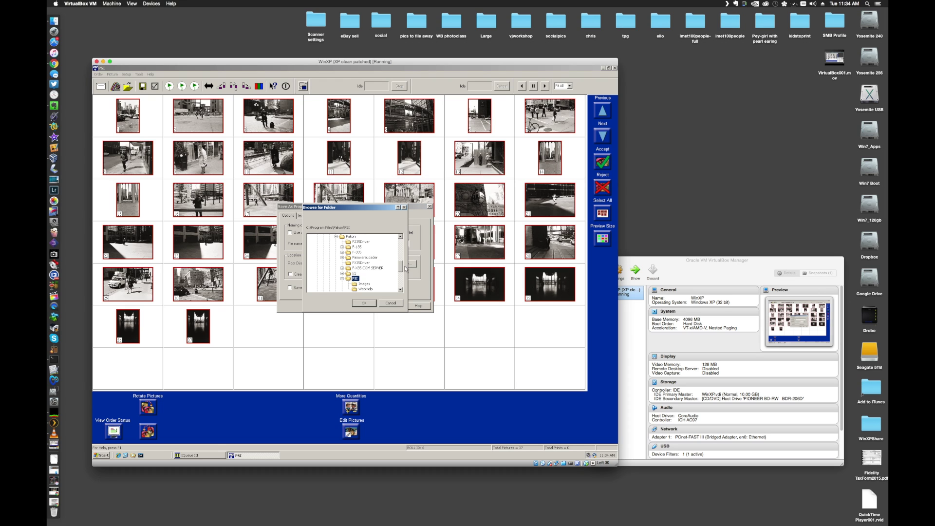
pyautogui.moveTo(400, 273); pyautogui.dragTo(400, 289)
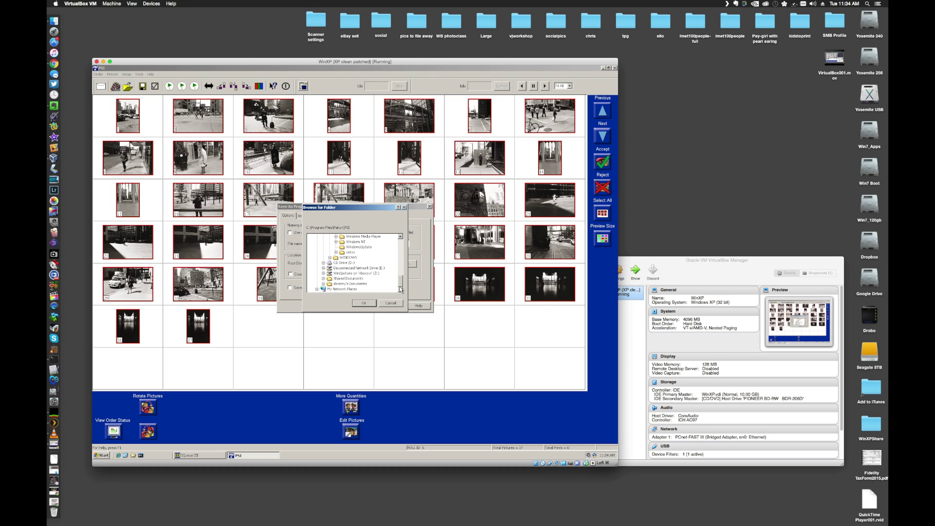
pyautogui.click(374, 274)
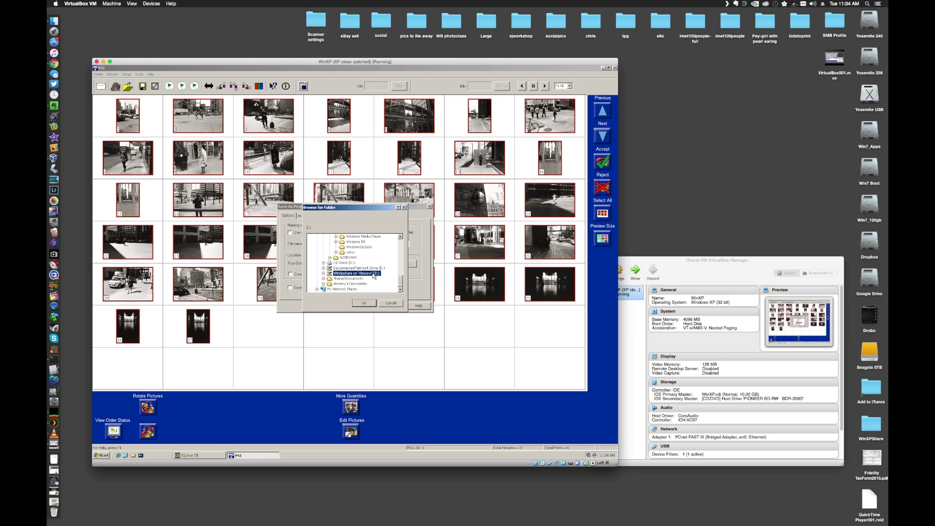
pyautogui.click(371, 304)
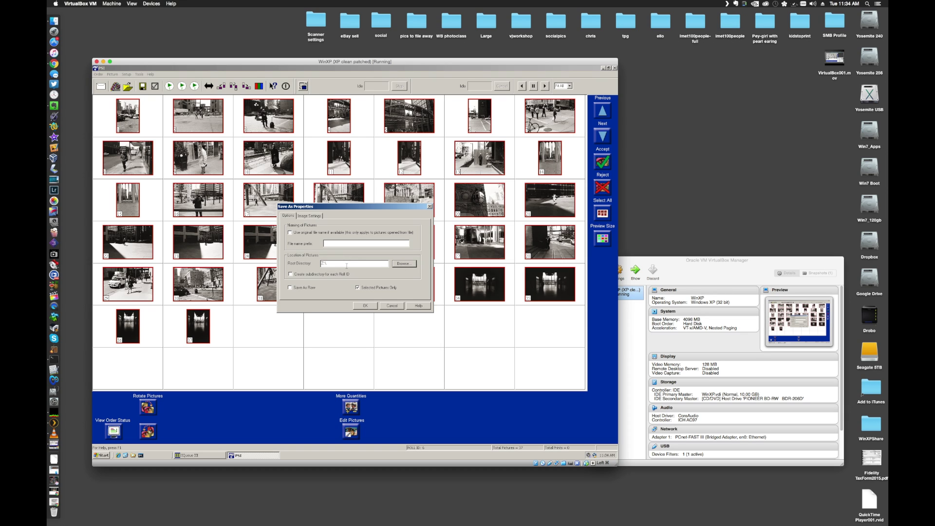
# Add an underscore to the end of the file name prefix.
pyautogui.click(339, 243)
pyautogui.write('_IlfordHP5_i06_')
pyautogui.click(871, 427)
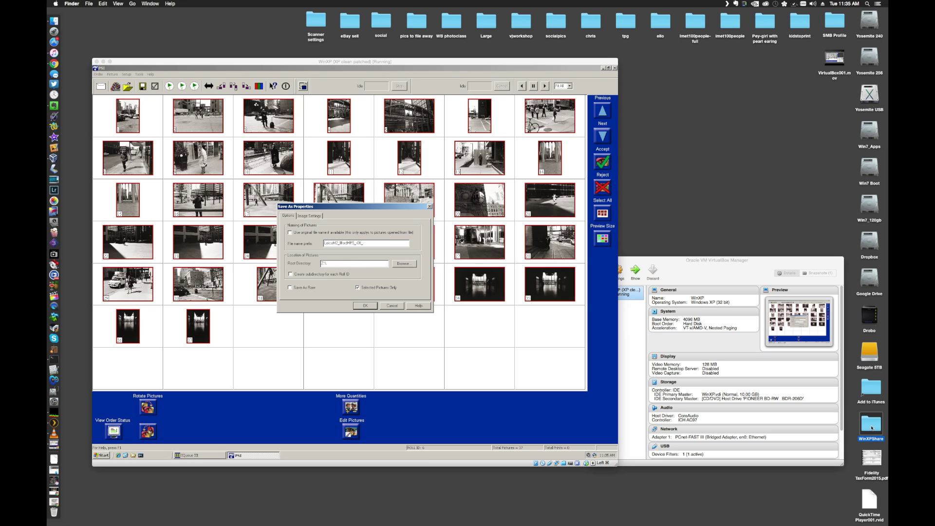
pyautogui.click(358, 268)
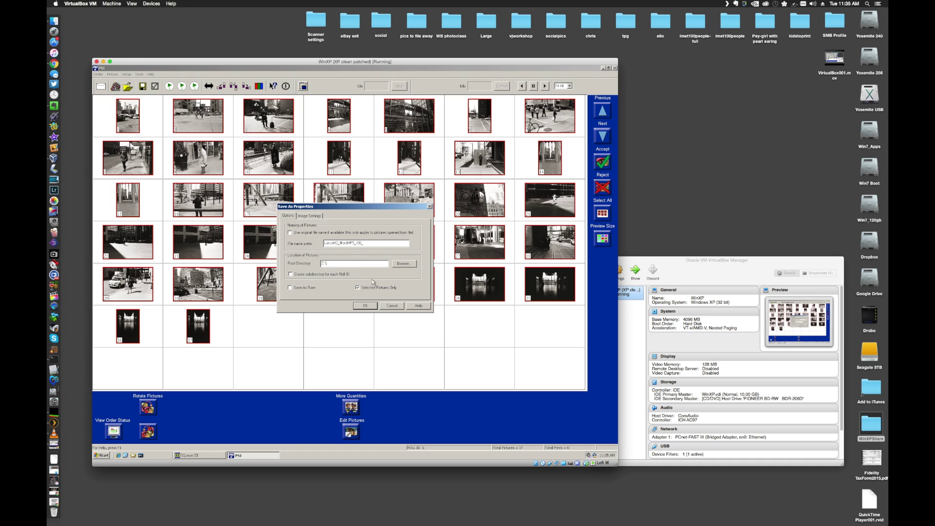
# Accept the Save As Properties settings to begin exporting the selected pictures.
pyautogui.click(365, 306)
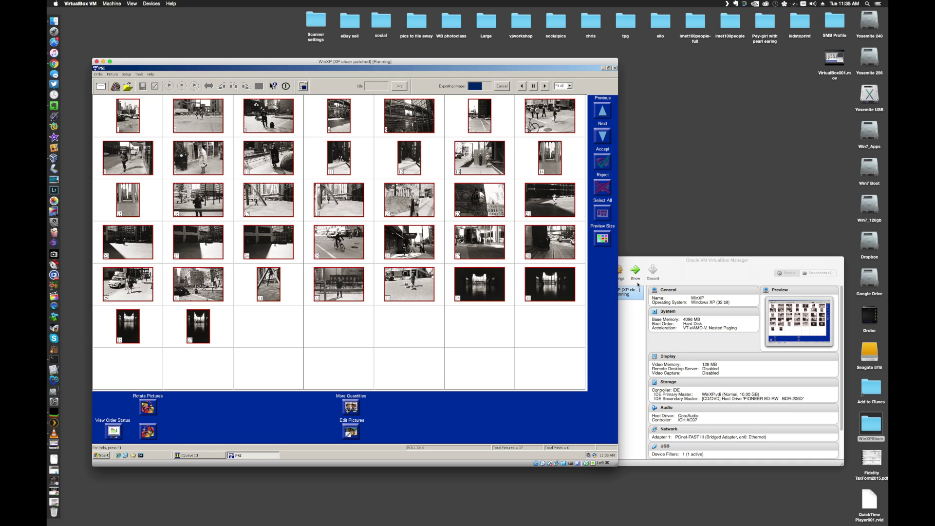
# Open WinXPShare and check the exported TIFFs from AA037 back to AA001.
pyautogui.doubleClick(871, 423)
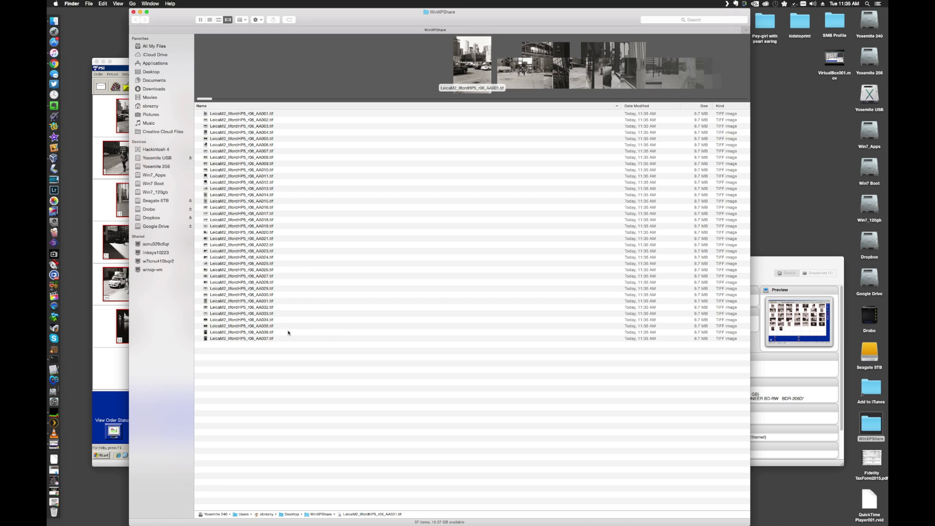
pyautogui.click(267, 340)
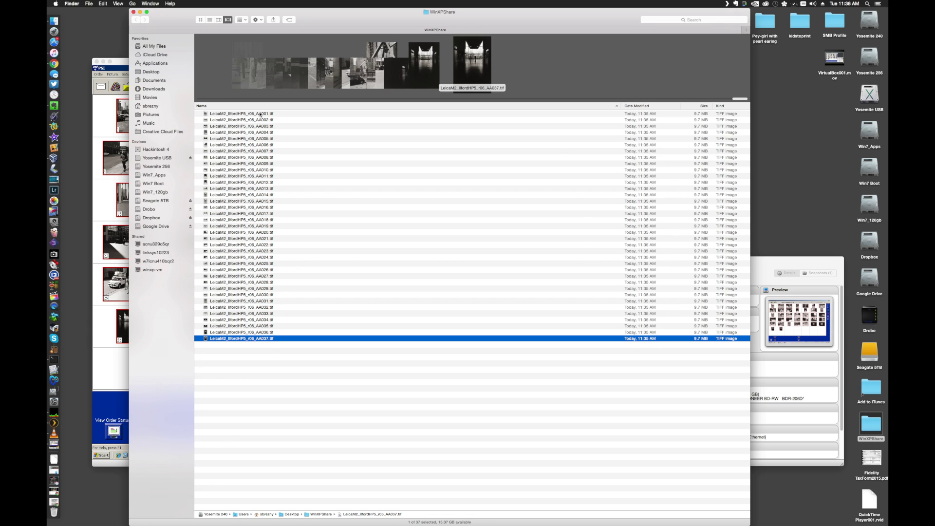
pyautogui.click(260, 114)
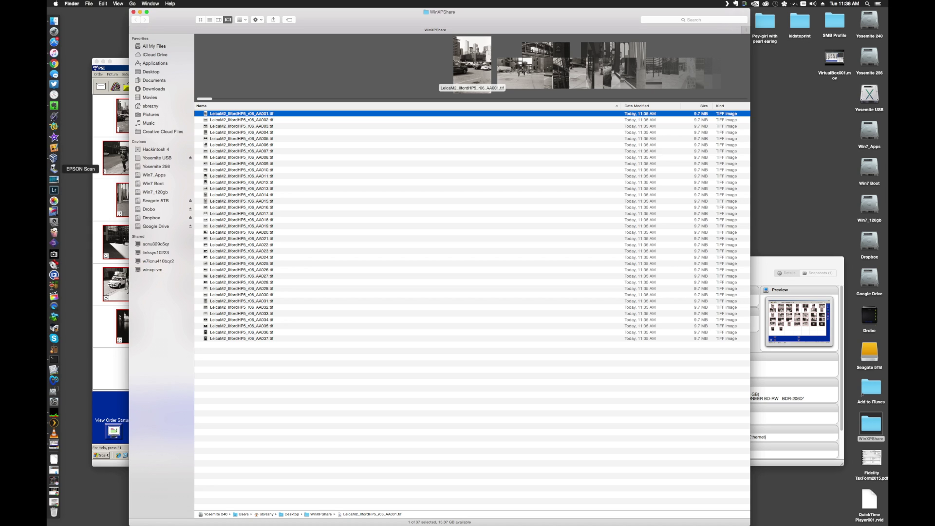
# Launch Exif Editor, position its window over the file list, and scroll its blank EXIF fields.
pyautogui.click(54, 181)
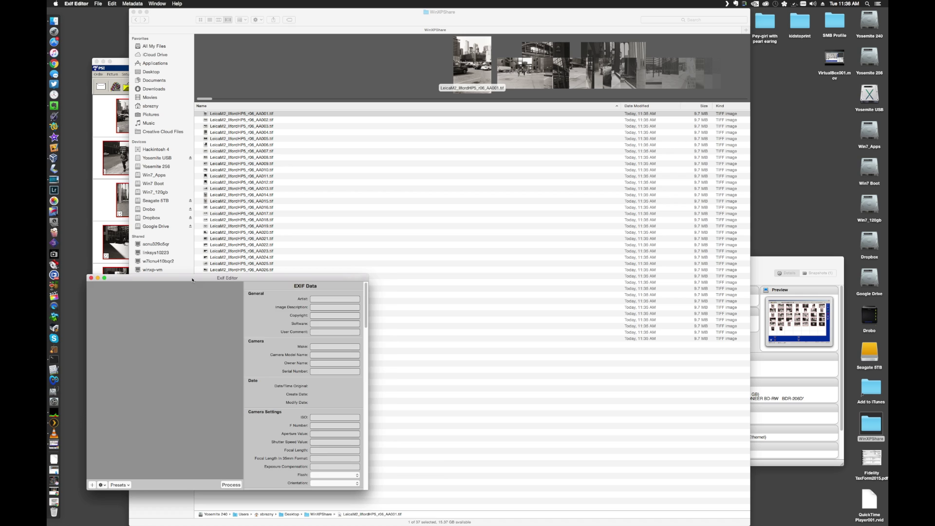
pyautogui.moveTo(192, 280); pyautogui.dragTo(443, 282)
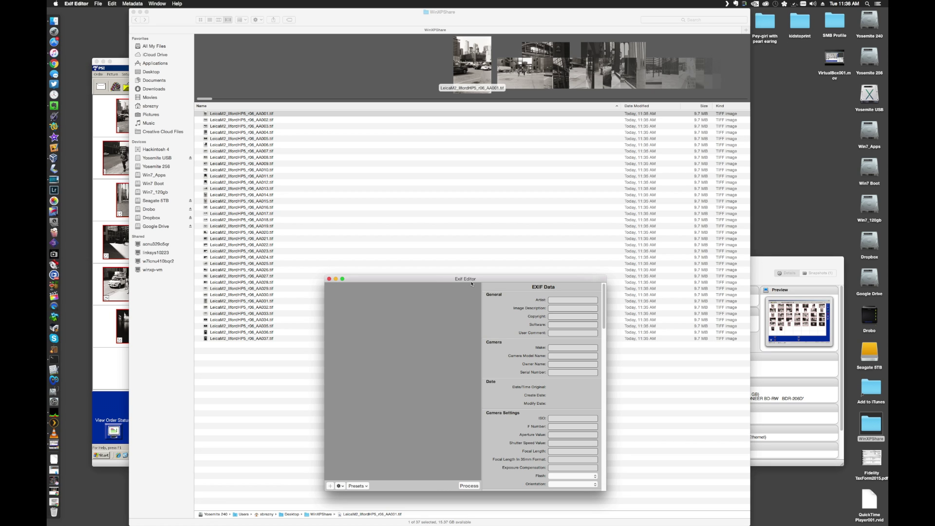
pyautogui.moveTo(450, 280); pyautogui.dragTo(446, 279)
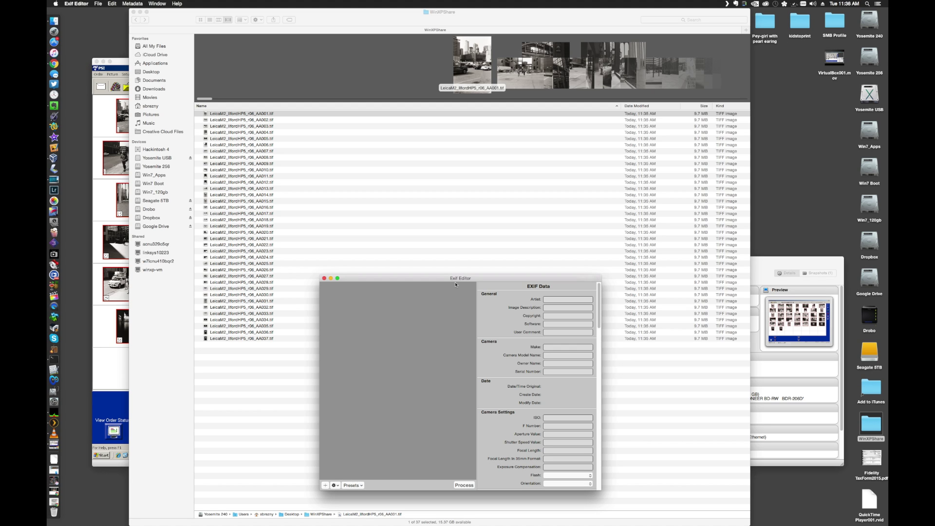
pyautogui.moveTo(448, 282); pyautogui.dragTo(445, 280)
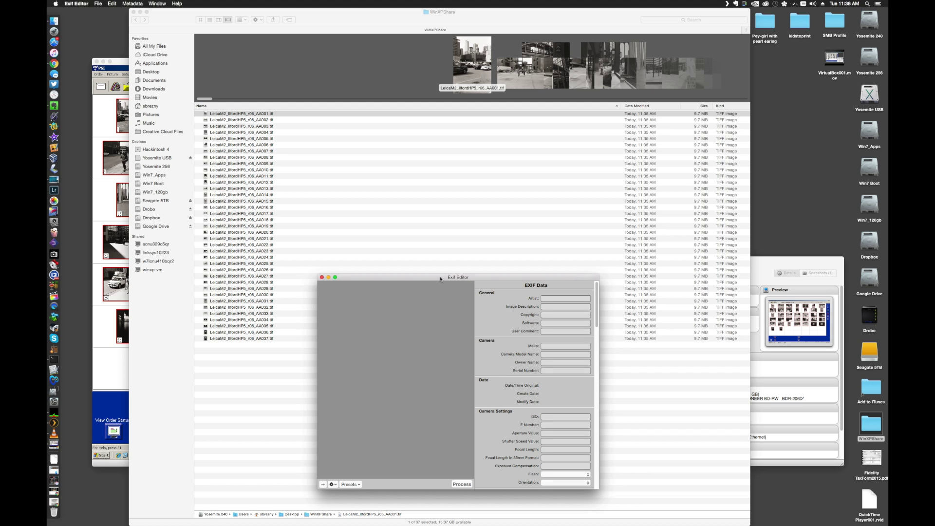
pyautogui.moveTo(440, 279); pyautogui.dragTo(437, 278)
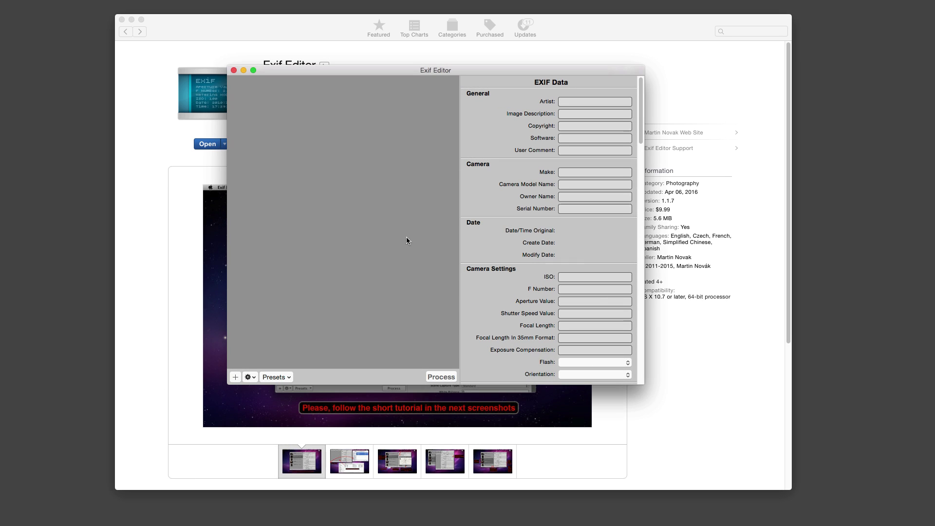
pyautogui.moveTo(640, 135); pyautogui.dragTo(637, 159)
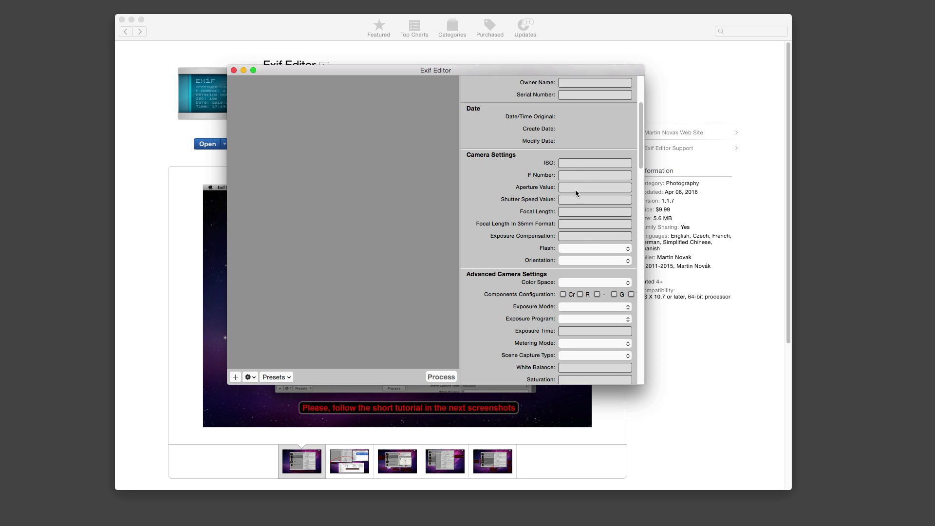
pyautogui.scroll(4, 641, 175)
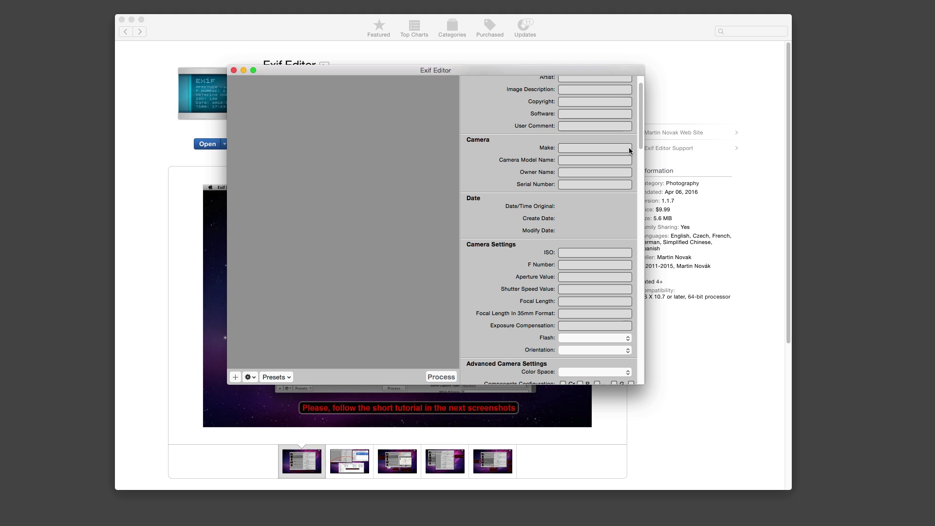
pyautogui.scroll(1, 641, 132)
pyautogui.scroll(1, 641, 132)
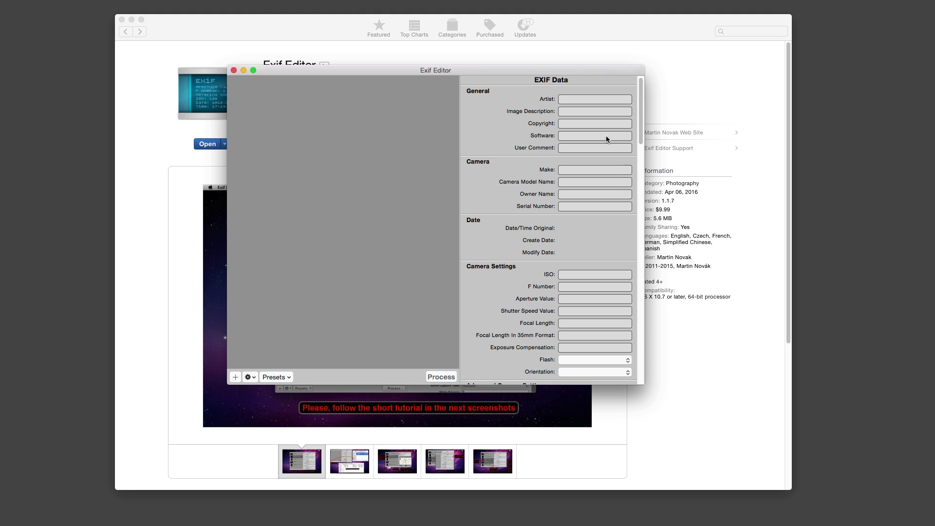
# Close Exif Editor.
pyautogui.click(233, 70)
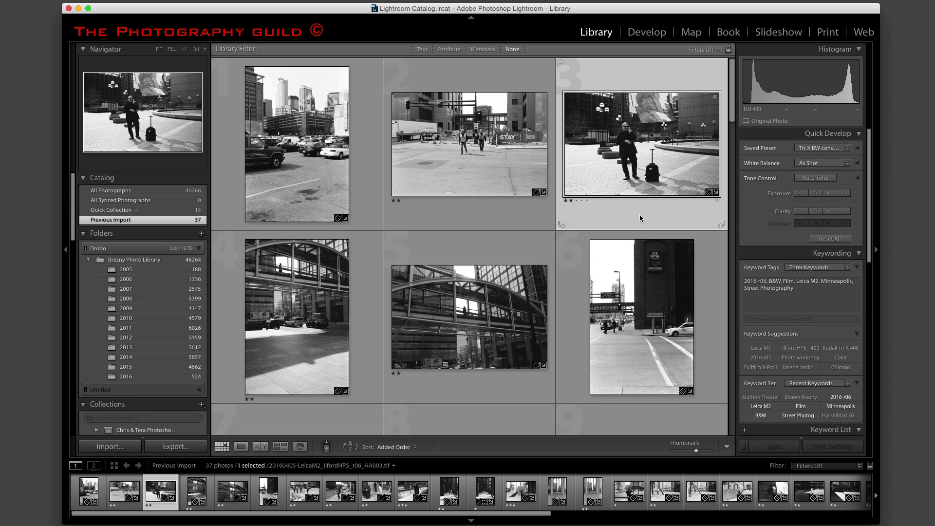
# View AA003 full-size, then open AA001 from the grid and give it one star.
pyautogui.doubleClick(631, 179)
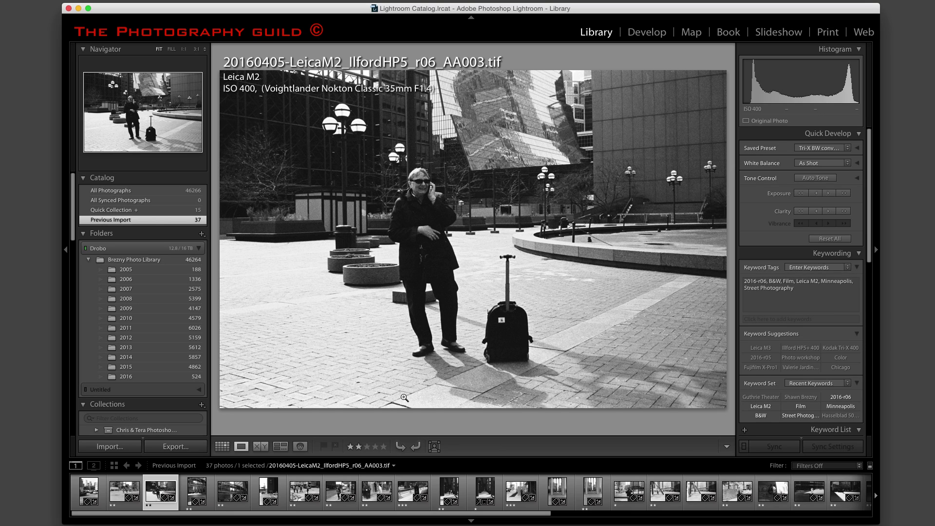
pyautogui.click(222, 447)
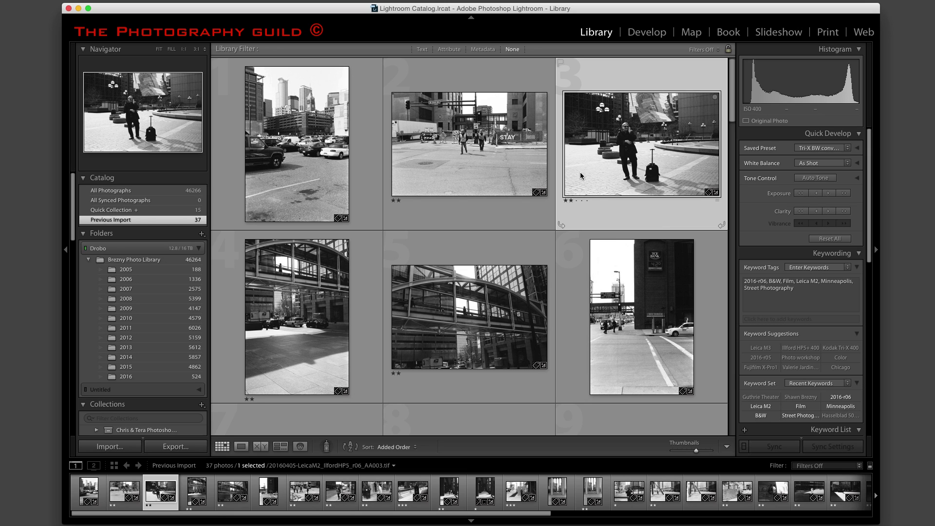
pyautogui.doubleClick(352, 161)
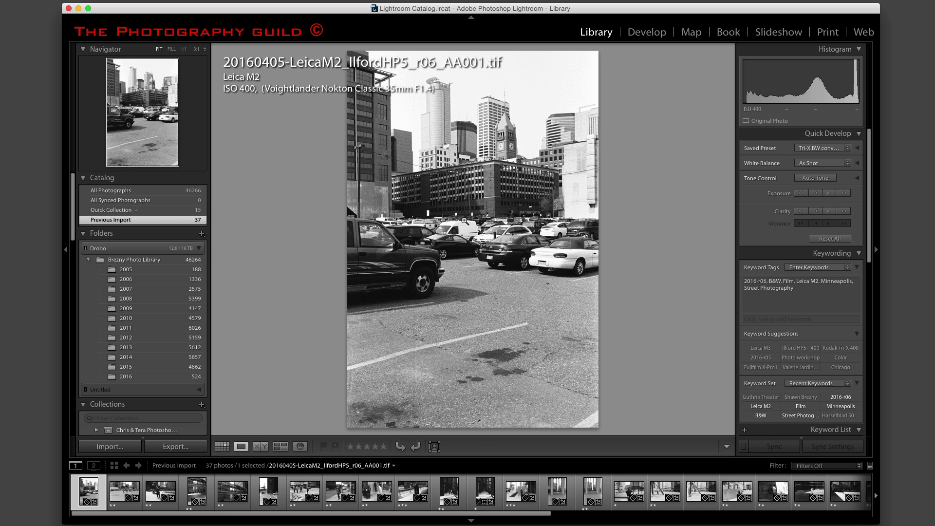
pyautogui.press('1')
pyautogui.press('Right')
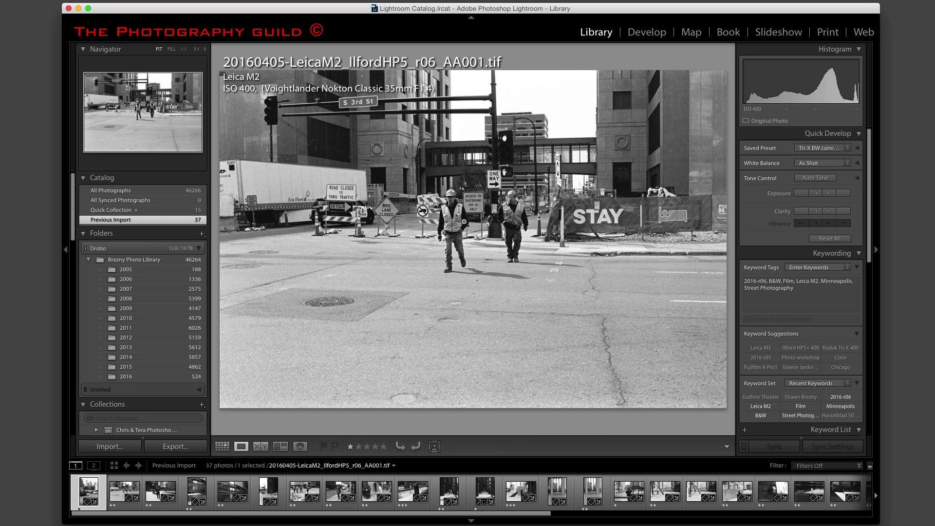
# Step to AA004, inspect its pavement at 1:1 for dust, then return to AA003.
pyautogui.press('Right')
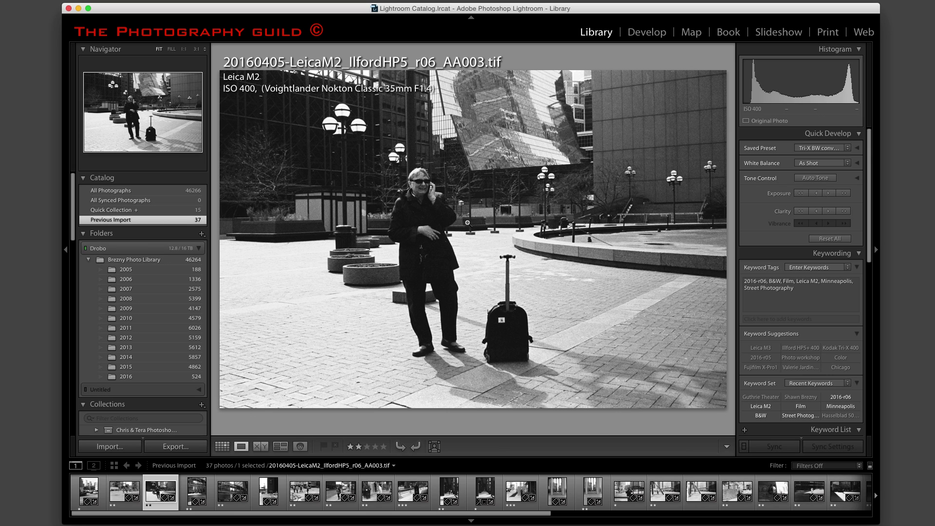
pyautogui.press('Right')
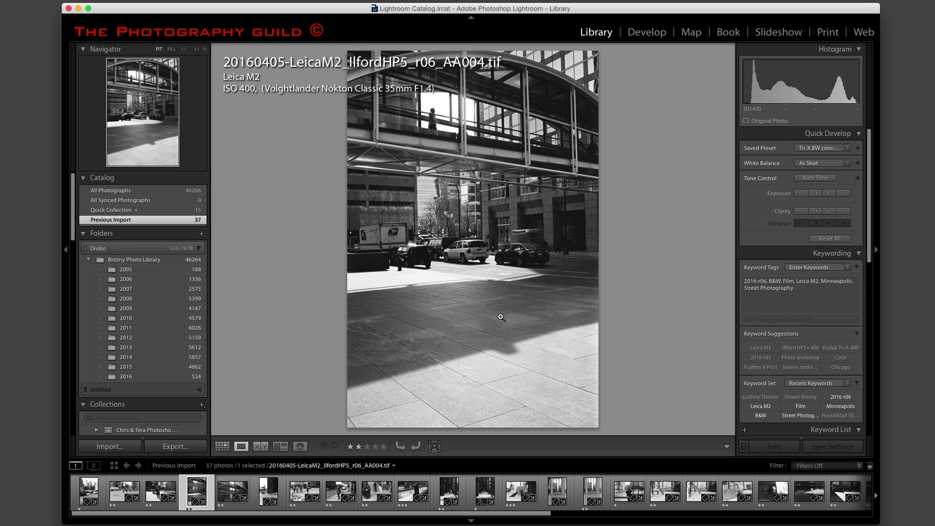
pyautogui.click(435, 357)
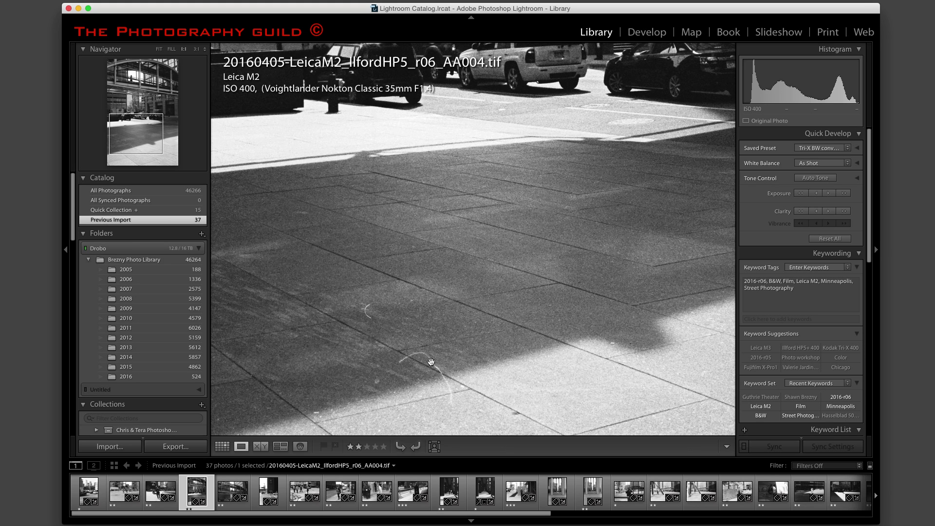
pyautogui.moveTo(430, 363); pyautogui.dragTo(429, 269)
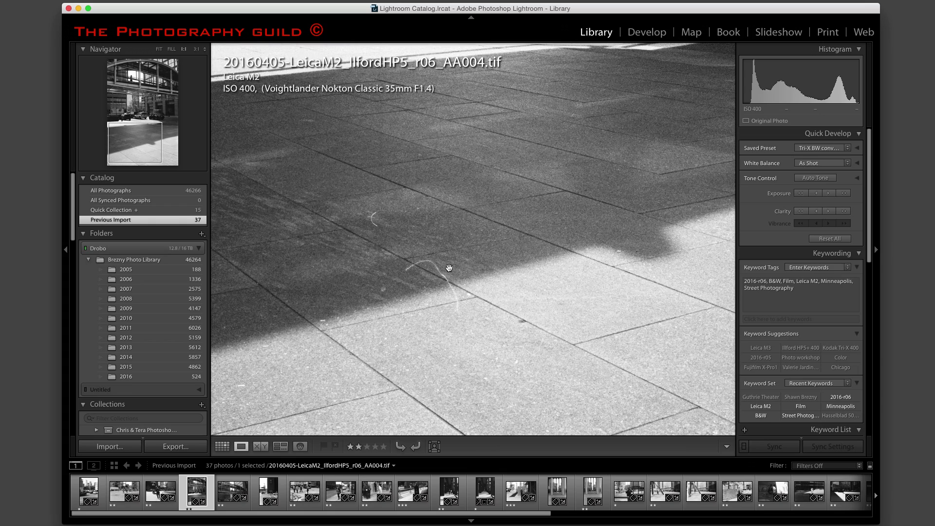
pyautogui.click(448, 274)
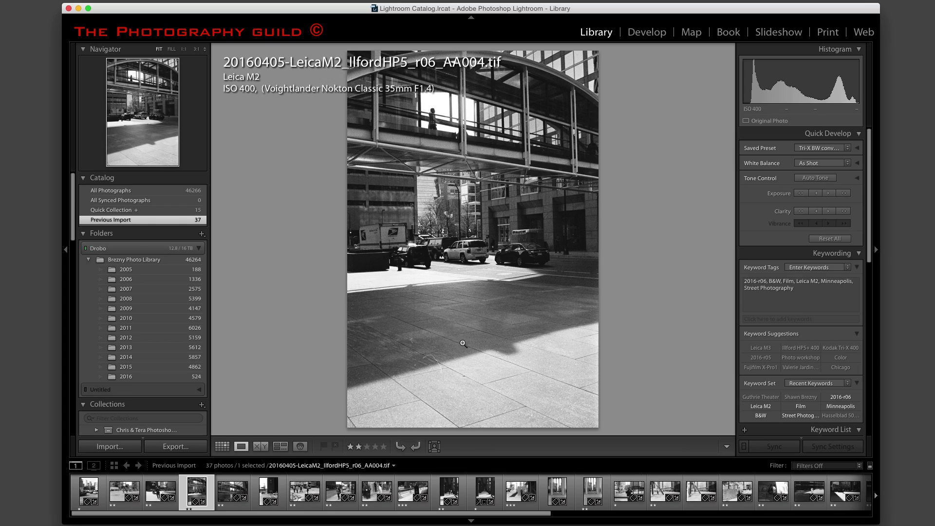
pyautogui.press('Left')
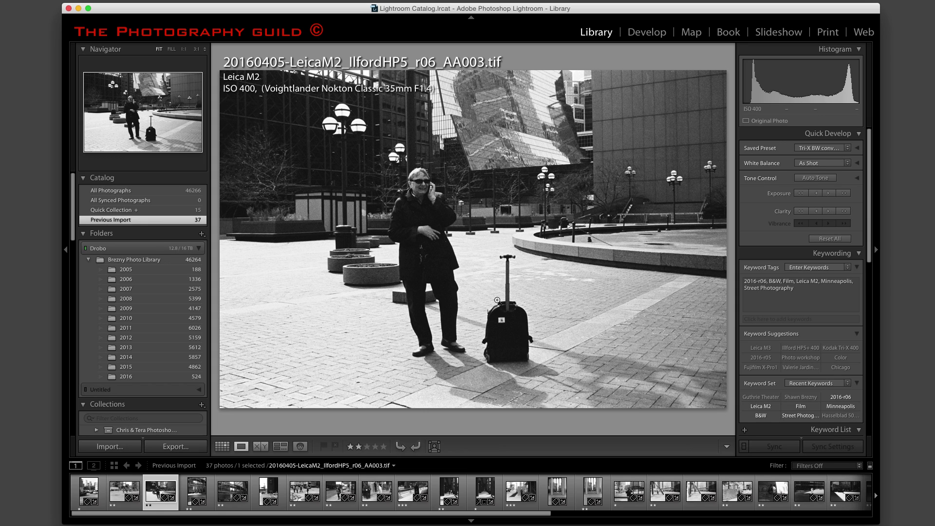
# Enter Develop with the Crop tool, pick AA024 from the filmstrip, and return to Library.
pyautogui.click(642, 41)
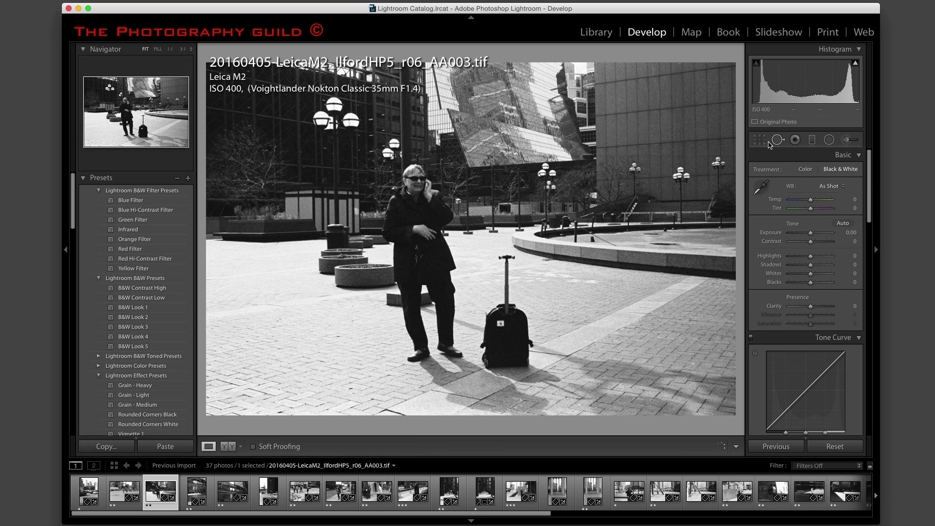
pyautogui.press('r')
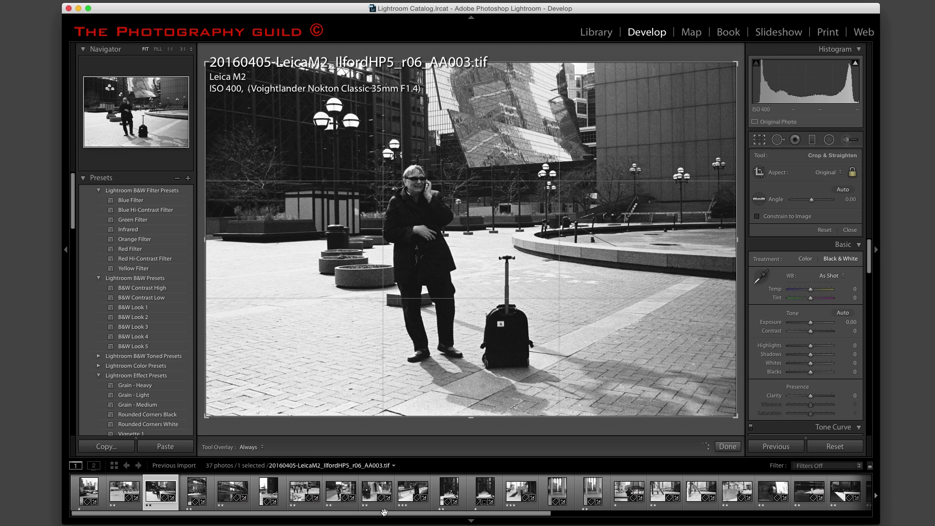
pyautogui.moveTo(384, 512); pyautogui.dragTo(638, 516)
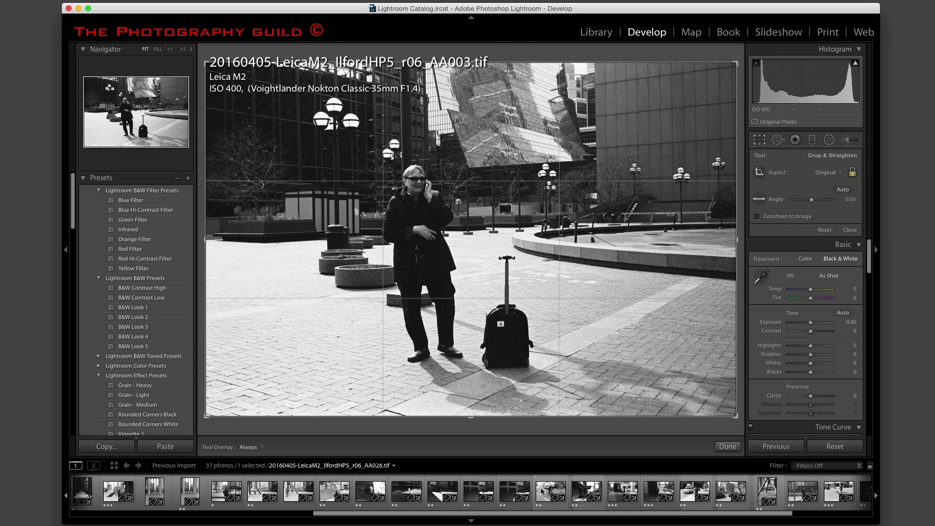
pyautogui.click(514, 491)
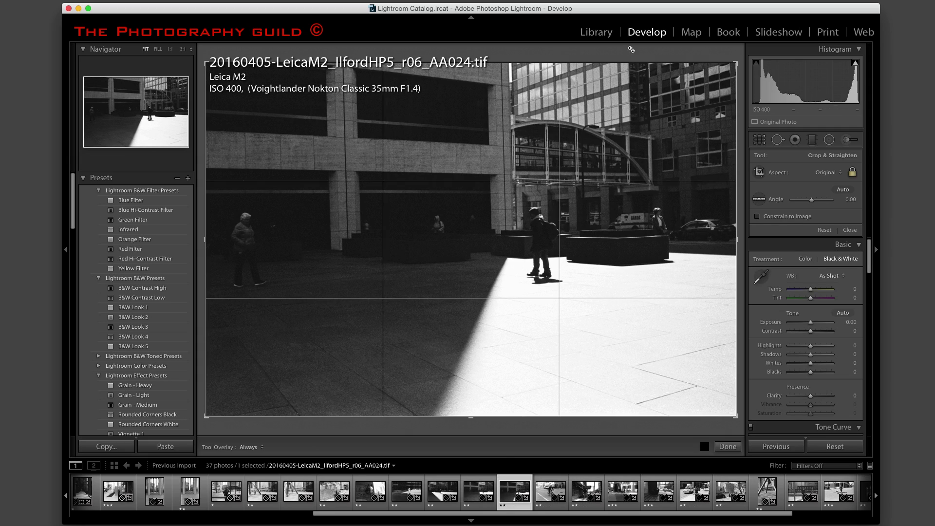
pyautogui.click(604, 34)
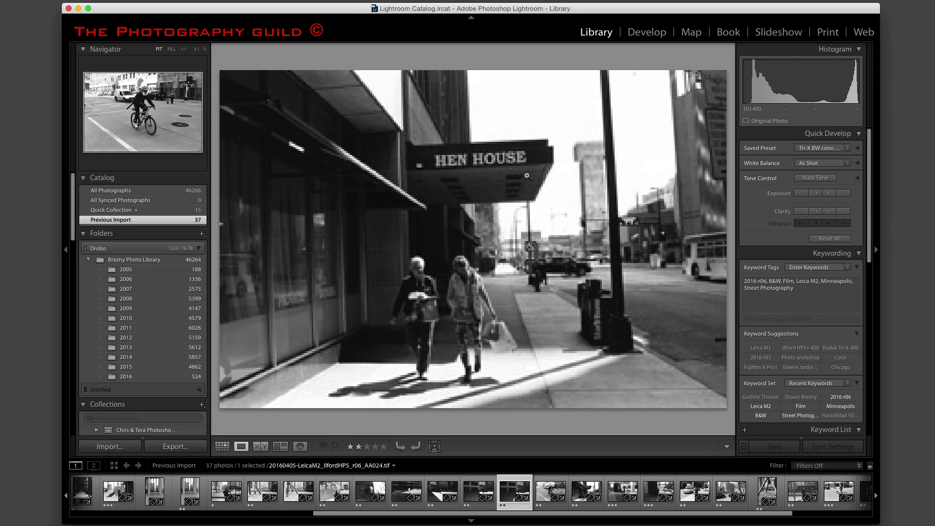
# Jump to AA027 and AA035 in the filmstrip, then arrow forward through AA036 to AA037.
pyautogui.click(623, 490)
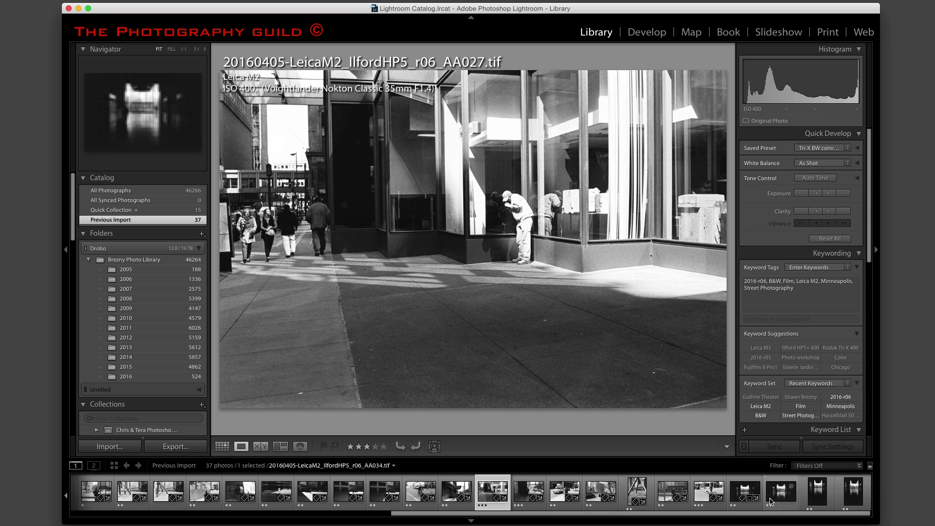
pyautogui.click(770, 499)
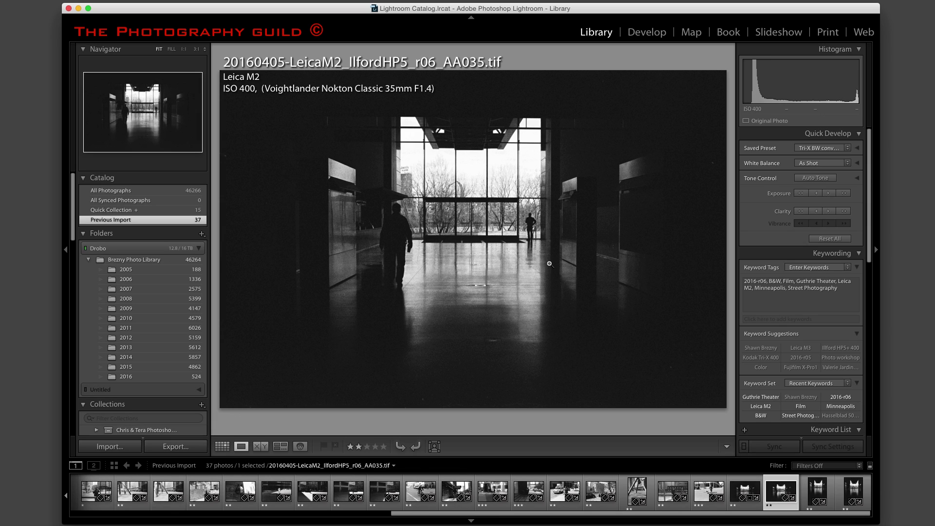
pyautogui.press('Right')
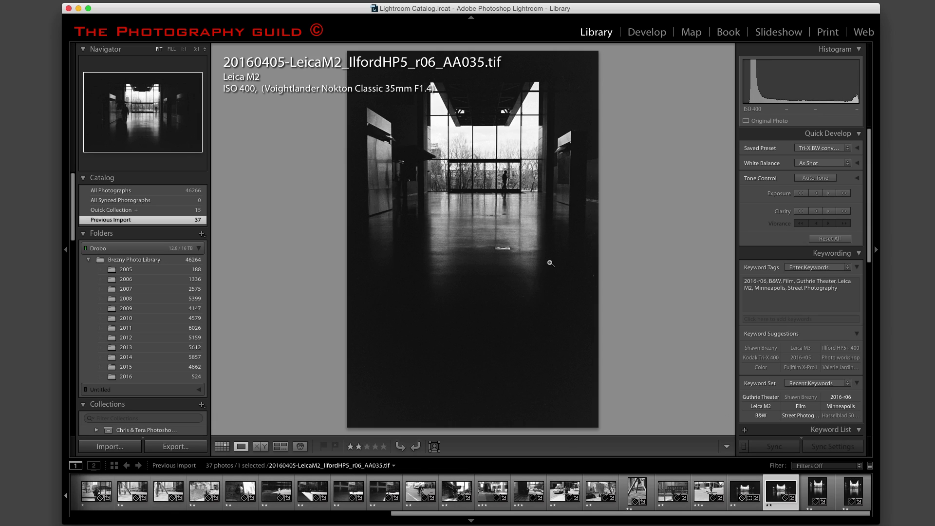
pyautogui.press('Right')
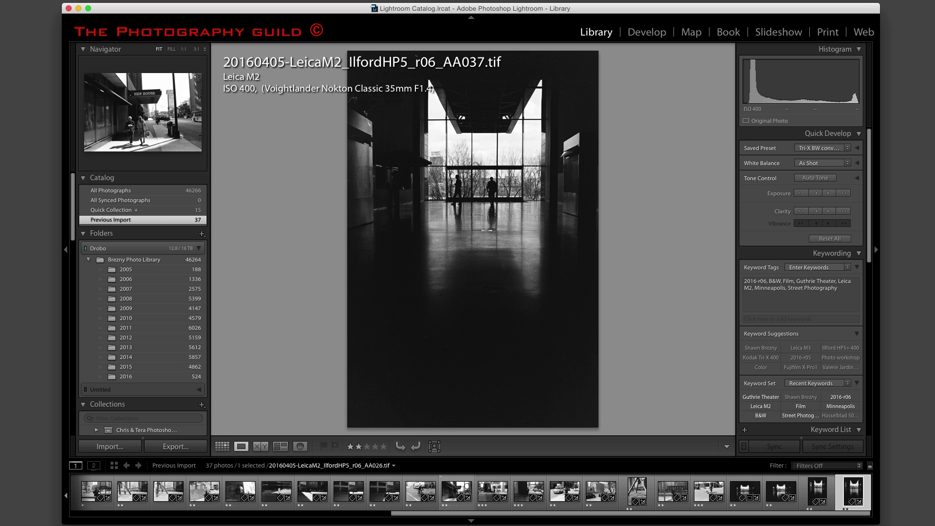
# Hide the filmstrip, select the Keyword Tags field, and scroll down to the Keyword List.
pyautogui.click(469, 521)
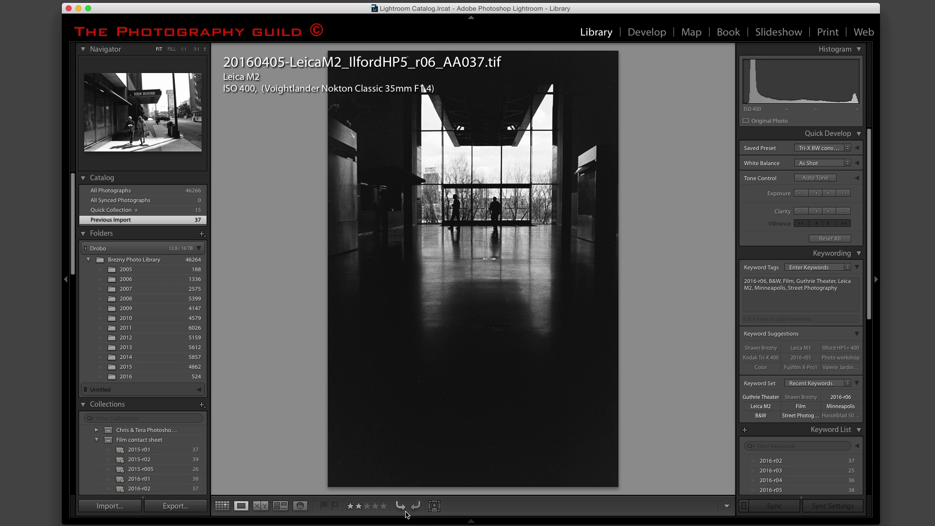
pyautogui.moveTo(450, 514); pyautogui.dragTo(234, 517)
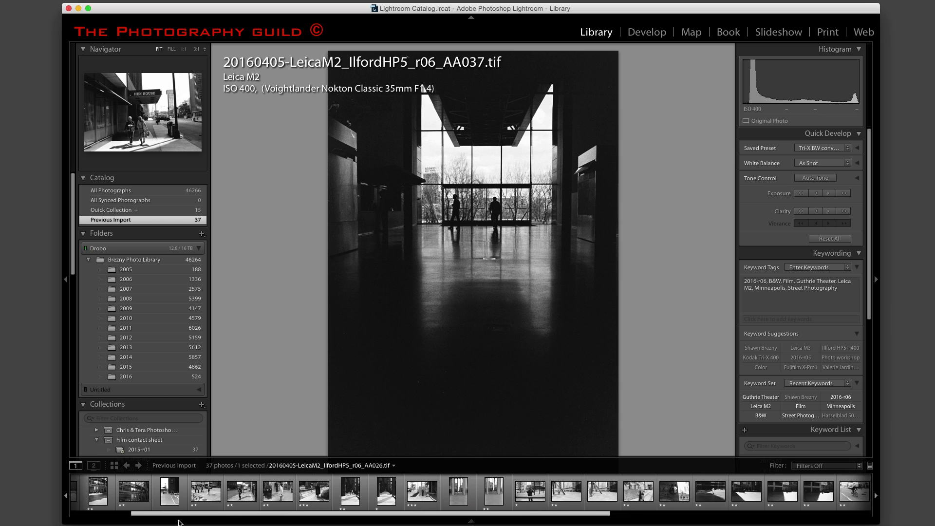
pyautogui.click(763, 290)
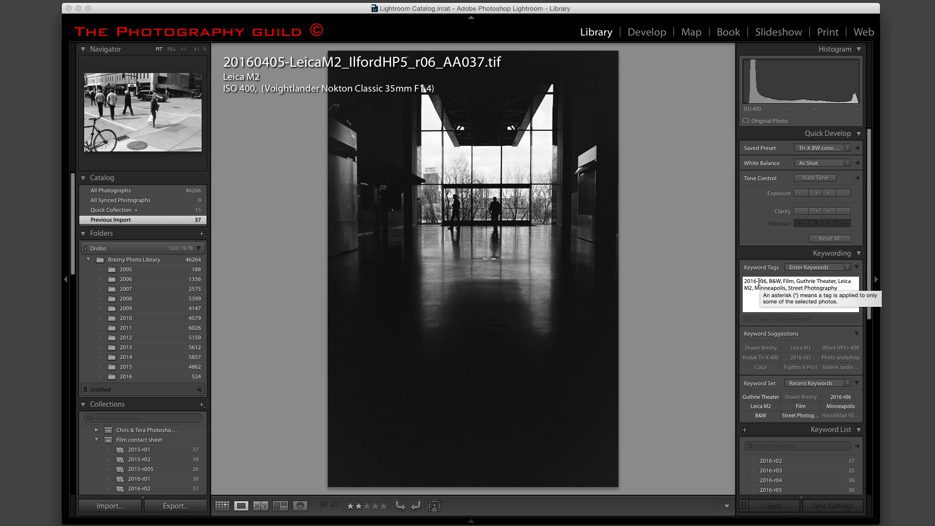
pyautogui.moveTo(872, 265); pyautogui.dragTo(872, 324)
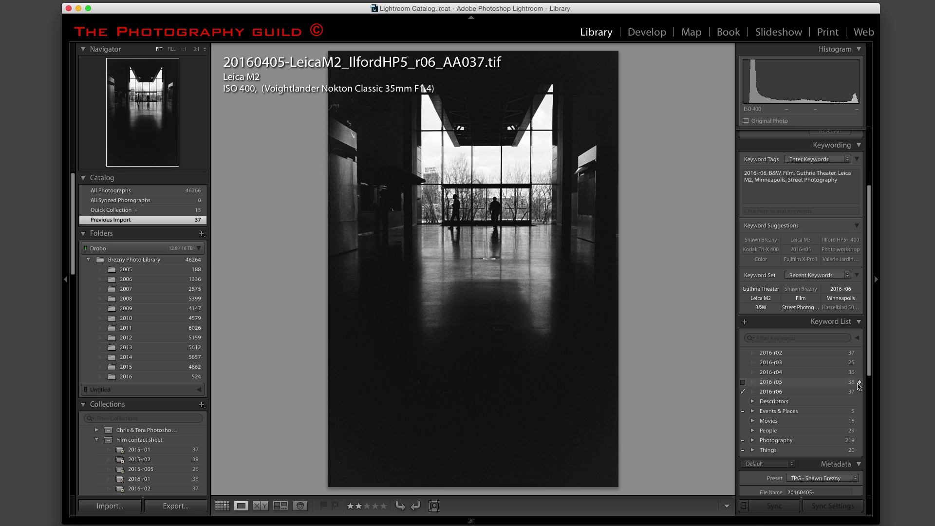
# Filter the grid by keyword 2016-r05, then by 2016-r06, to confirm it holds 37 photos.
pyautogui.click(859, 383)
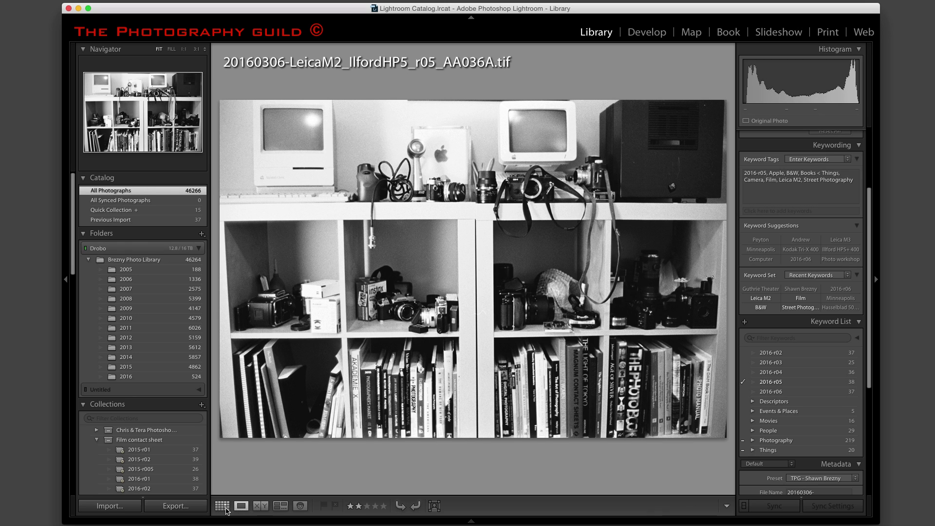
pyautogui.click(222, 506)
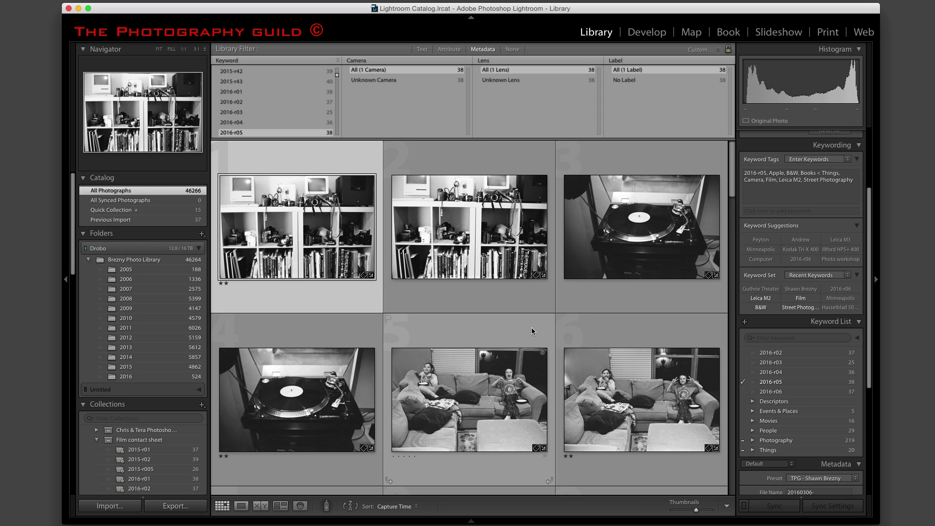
pyautogui.scroll(-10, 535, 330)
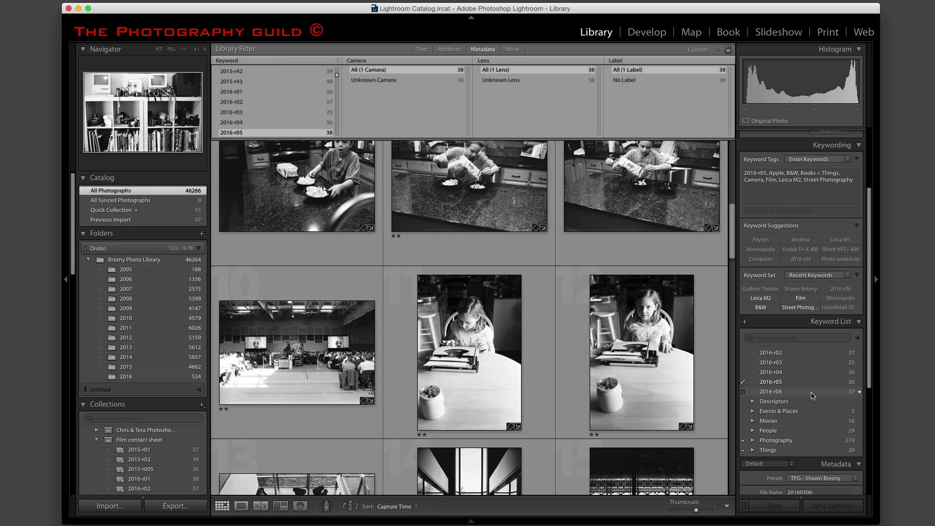
pyautogui.click(859, 392)
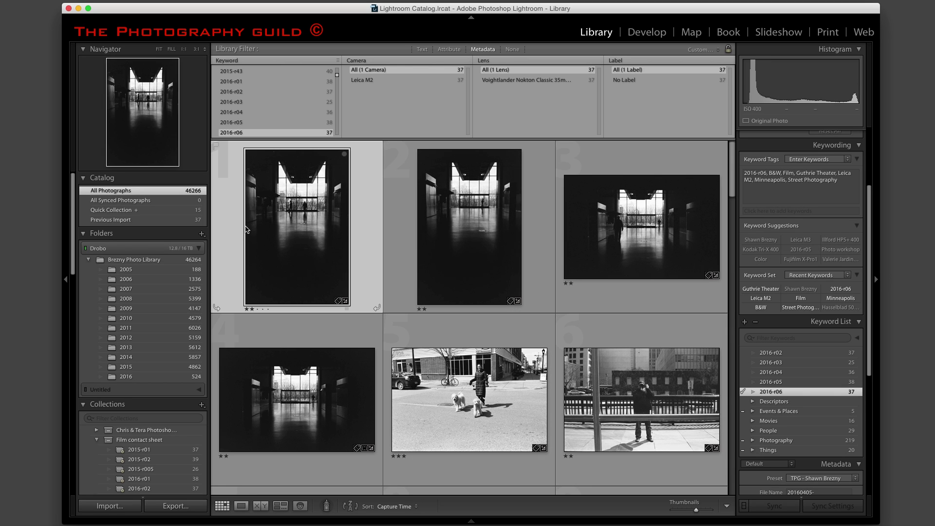
# Return to the Previous Import and browse its unfiltered grid of 37 scans.
pyautogui.click(162, 221)
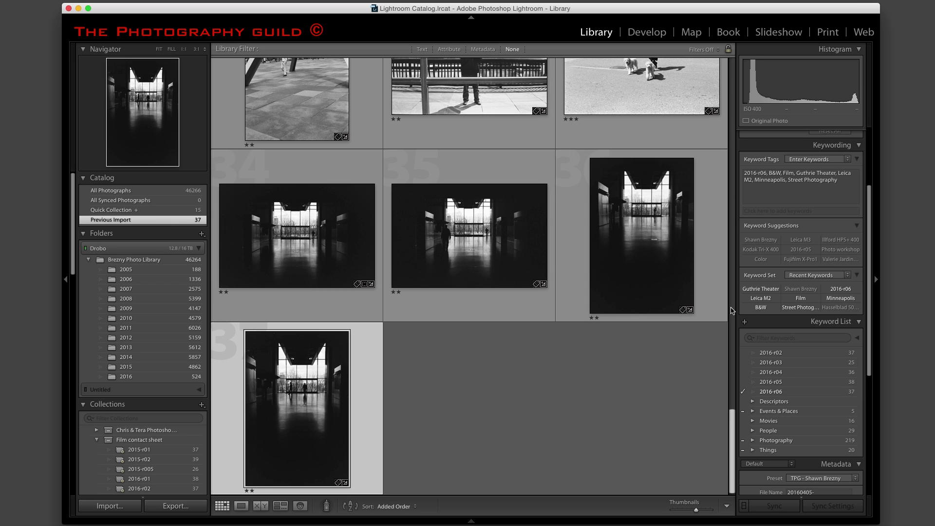
pyautogui.scroll(3, 635, 325)
pyautogui.scroll(10, 636, 325)
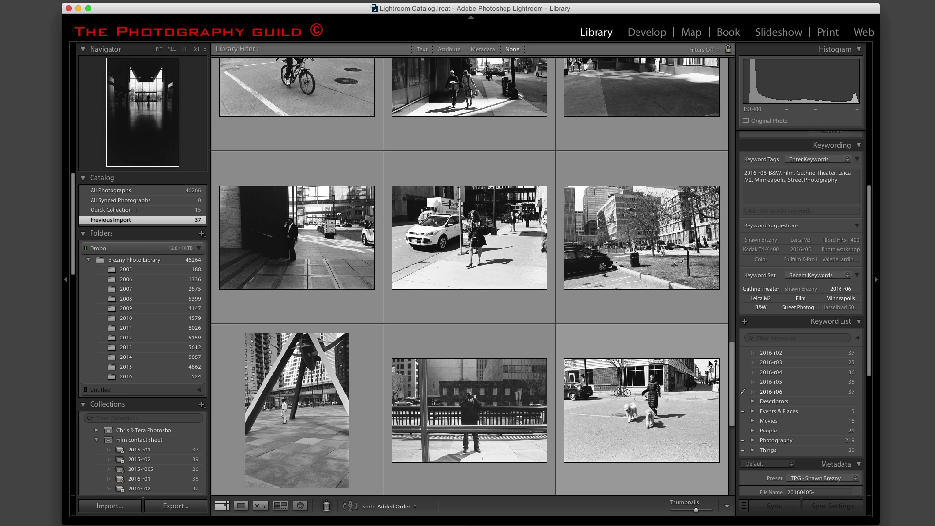
pyautogui.scroll(10, 712, 357)
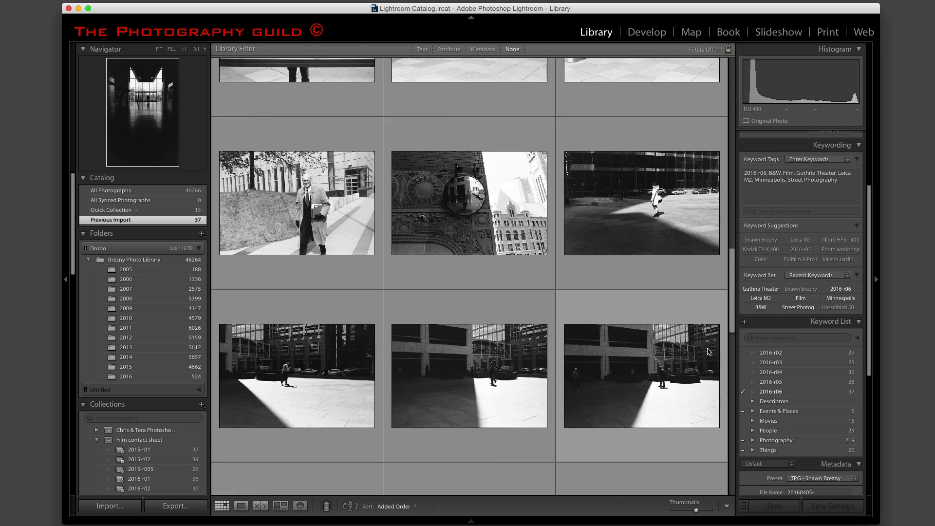
pyautogui.scroll(10, 701, 339)
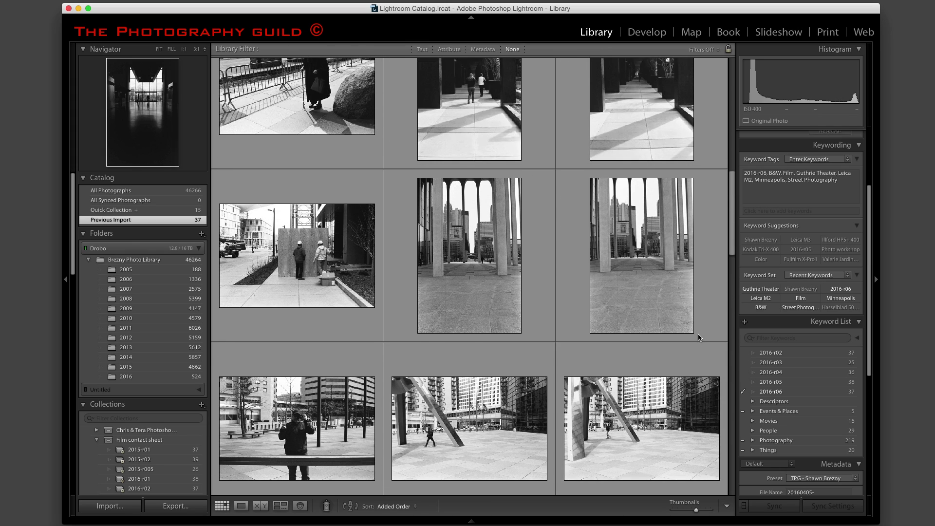